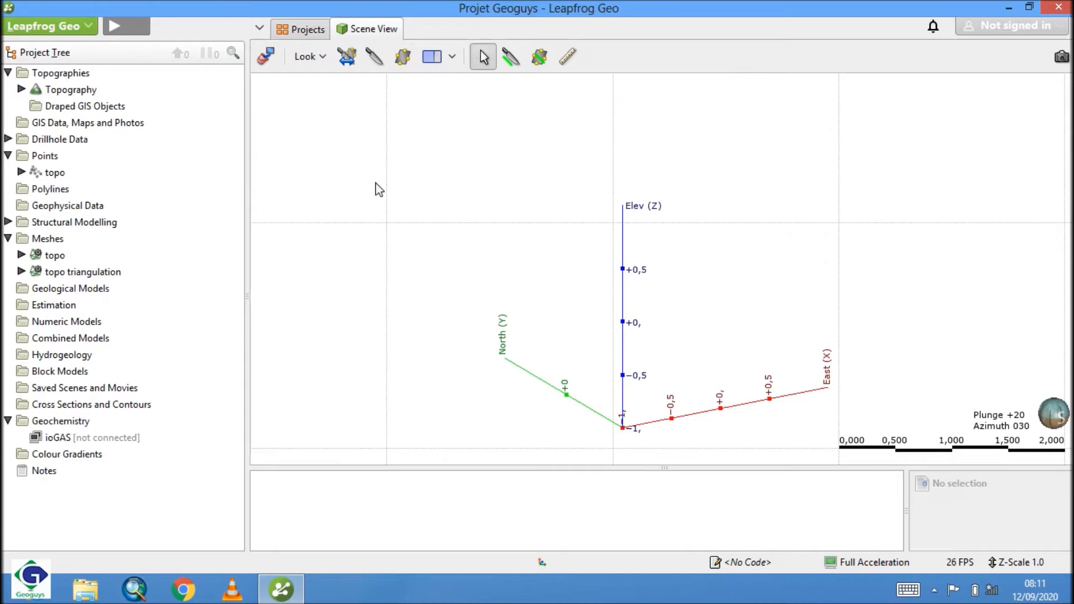
# Step: Start importing the topographie CSV file from the Leapforg data folder as points
pyautogui.click(47, 161)
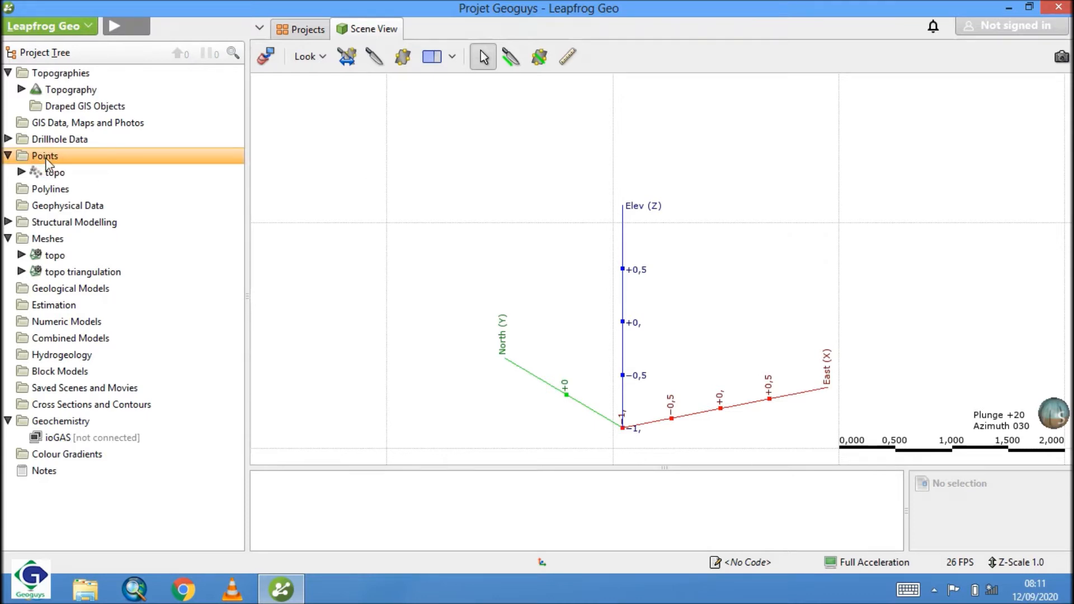
pyautogui.rightClick(47, 161)
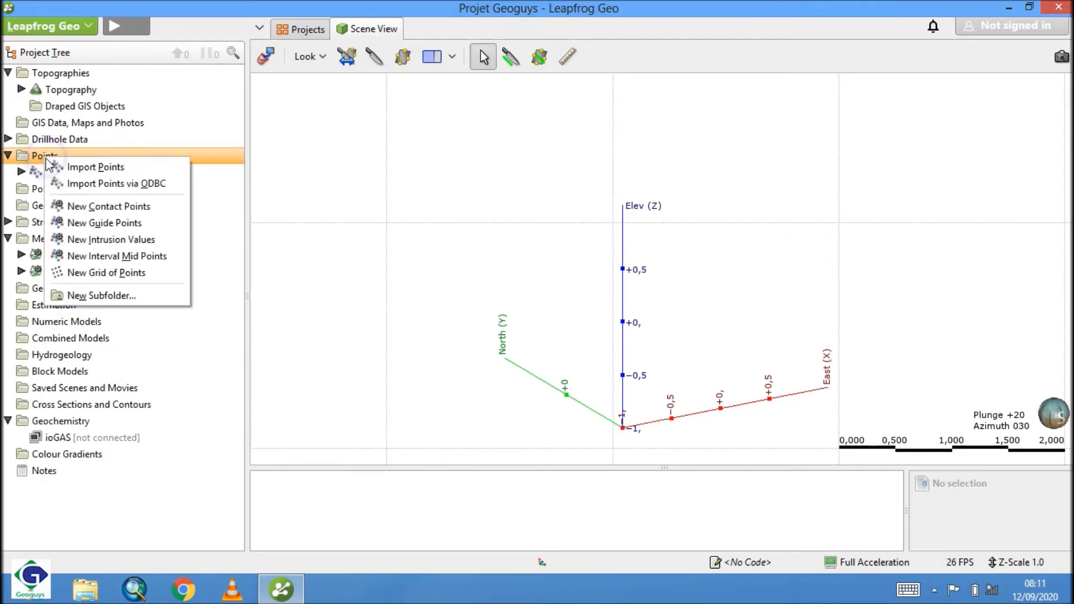
pyautogui.click(80, 171)
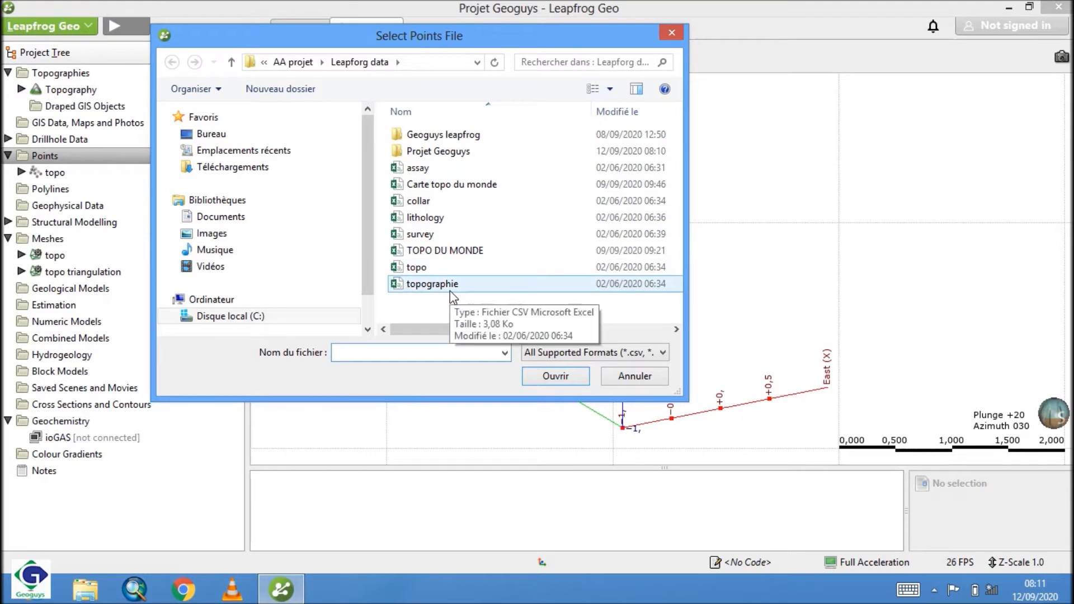
pyautogui.click(429, 291)
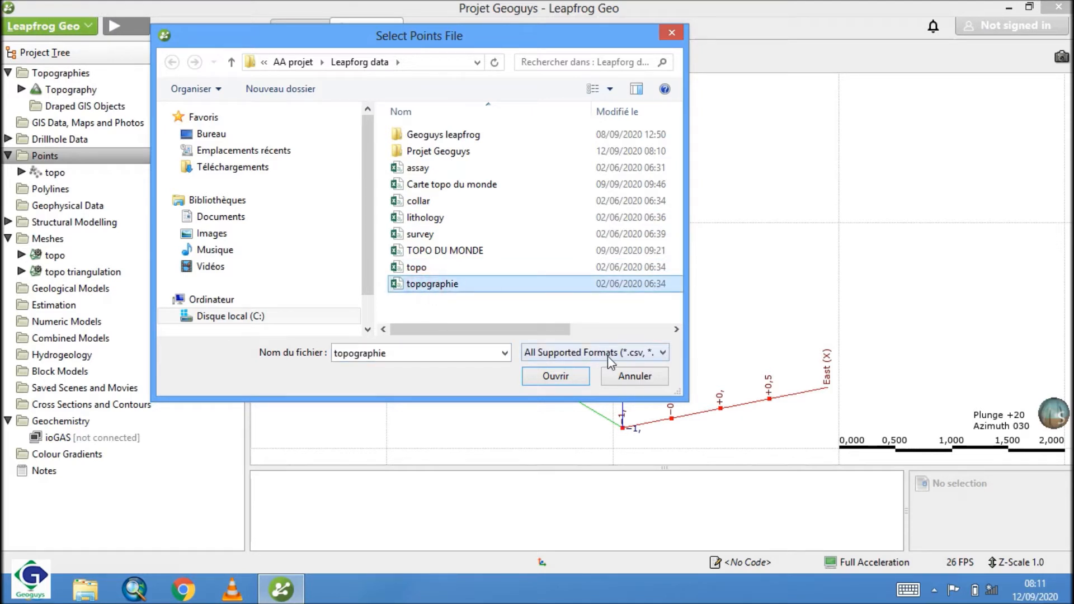
pyautogui.click(571, 383)
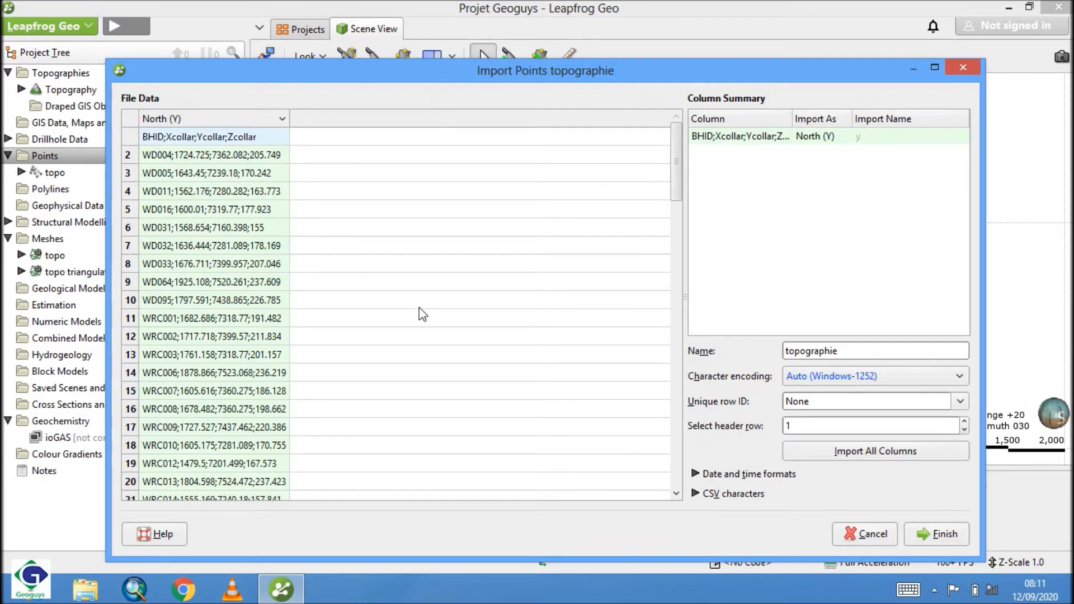
# Step: Set the delimiter character for the CSV points import to a semicolon
pyautogui.click(696, 494)
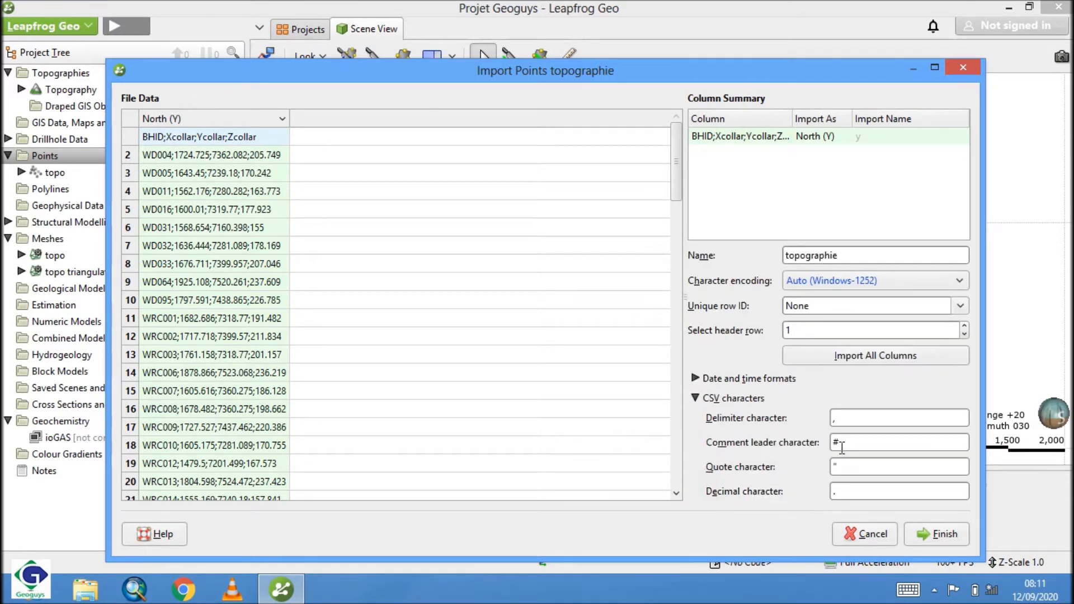
pyautogui.click(833, 417)
pyautogui.write(',')
pyautogui.click(837, 417)
pyautogui.write(',')
pyautogui.write(';')
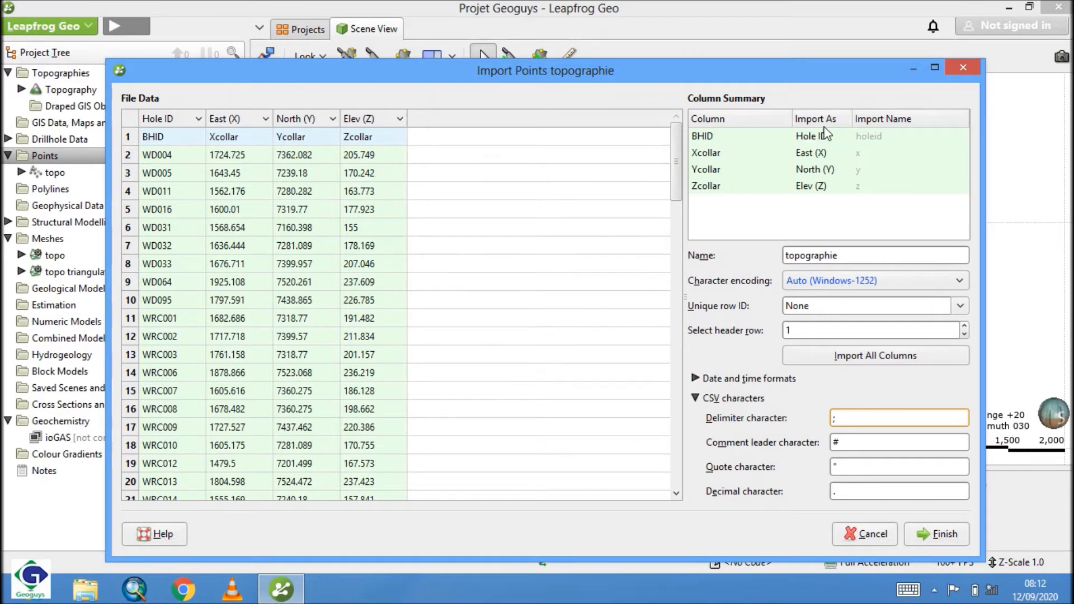
# Step: Set the BHID column to import as Text and the Xcollar, Ycollar and Zcollar columns as Numeric
pyautogui.click(840, 135)
pyautogui.click(846, 136)
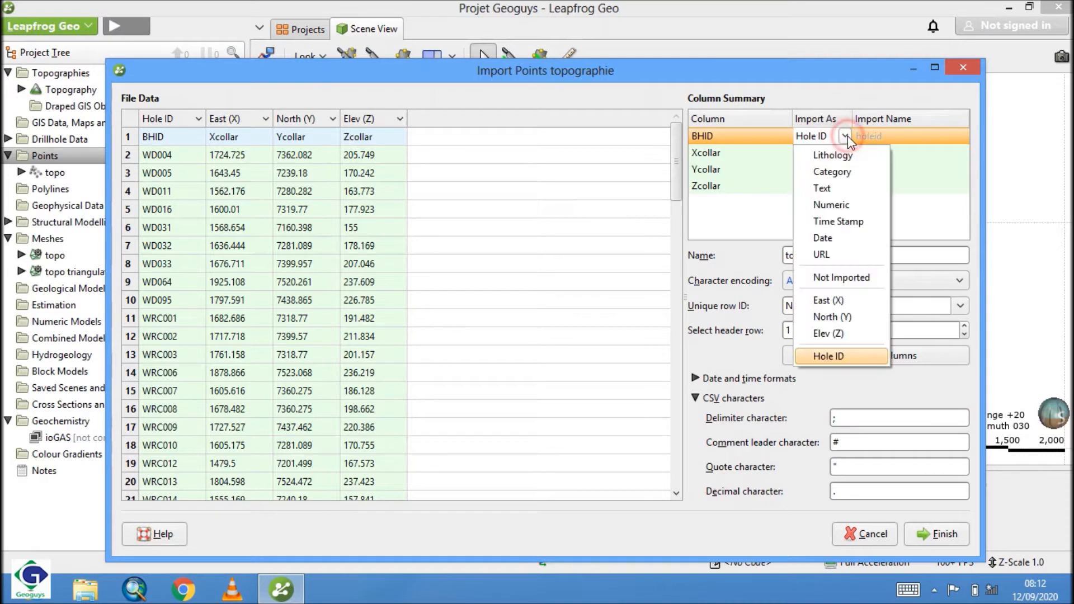
pyautogui.click(826, 189)
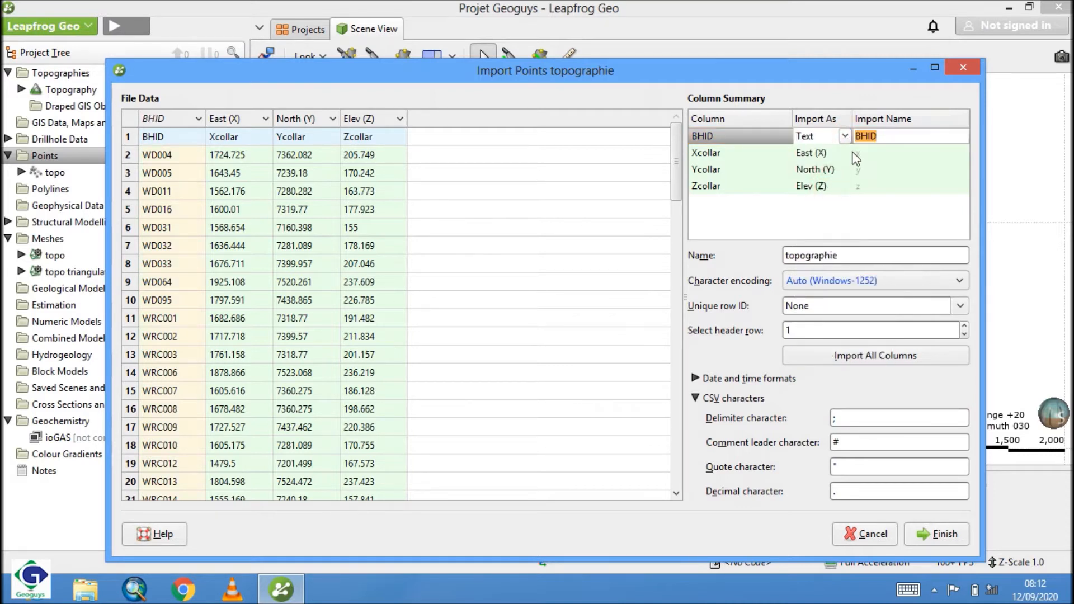
pyautogui.click(847, 153)
pyautogui.click(844, 153)
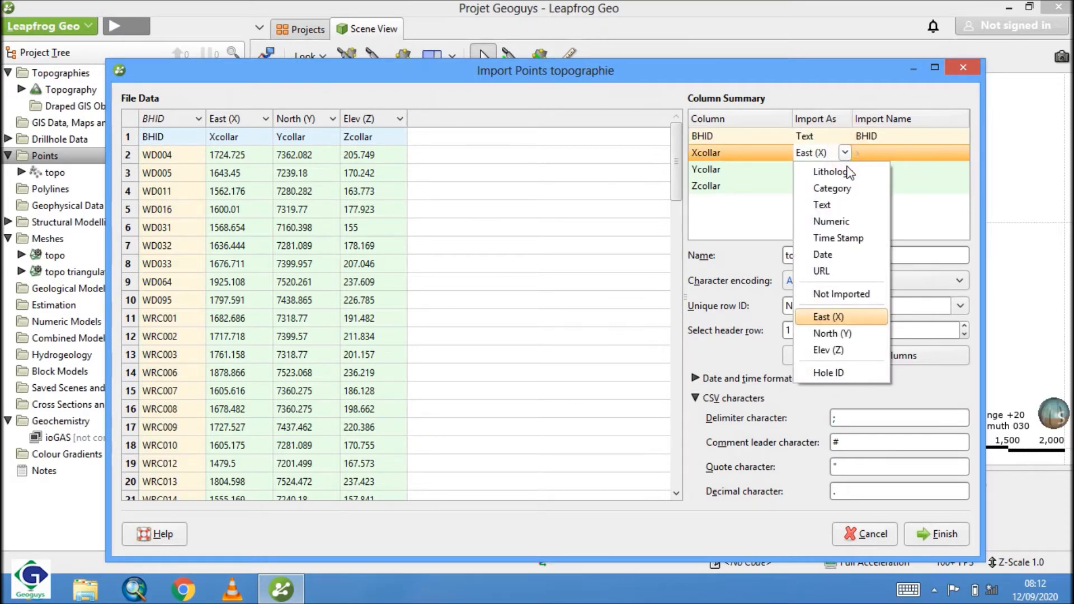
pyautogui.click(838, 222)
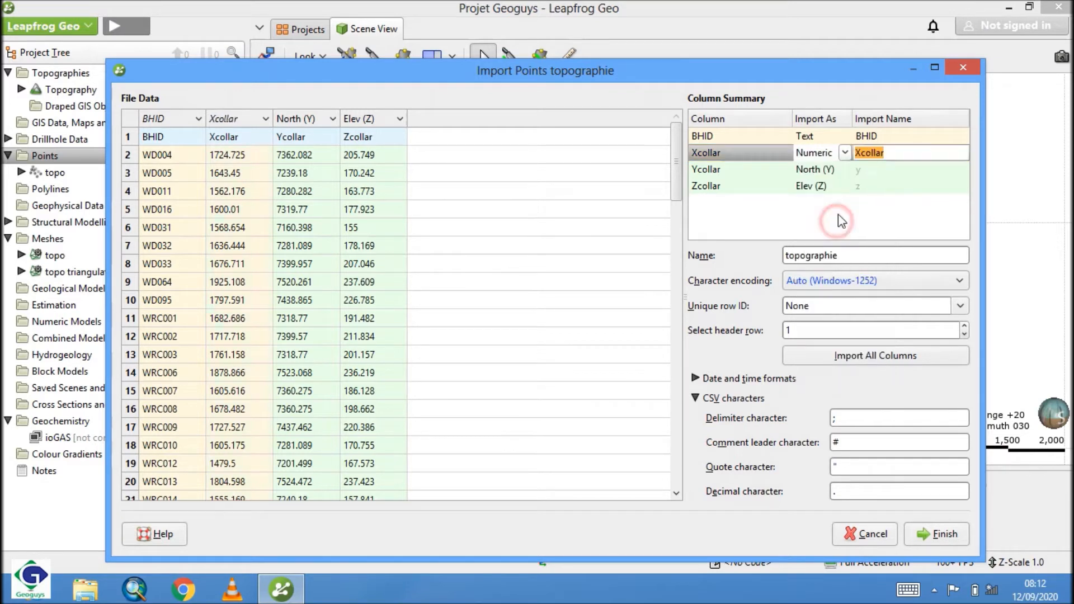
pyautogui.click(849, 171)
pyautogui.click(845, 169)
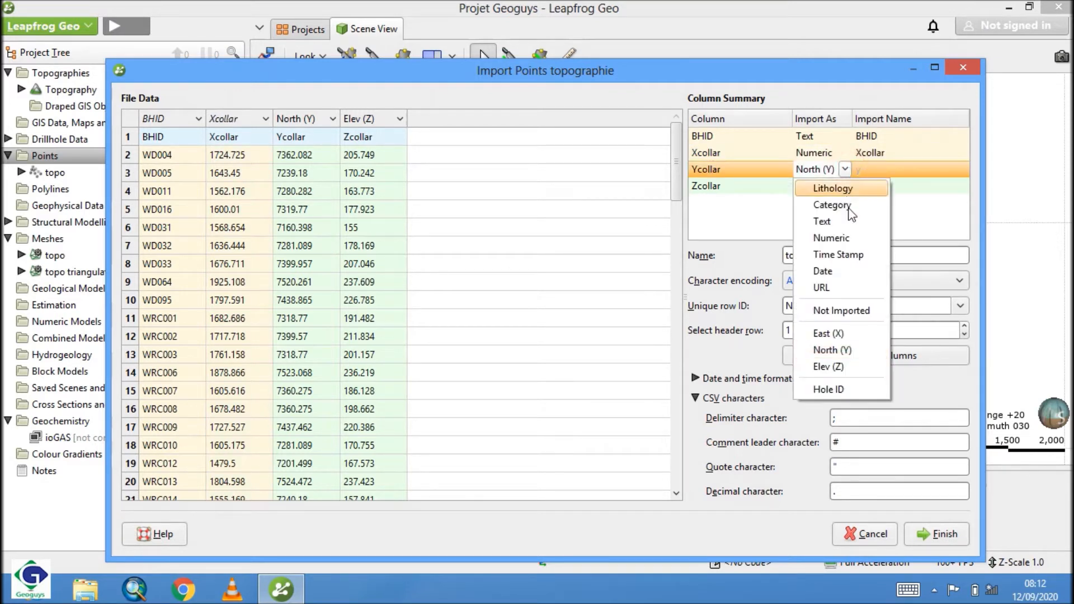
pyautogui.click(854, 239)
pyautogui.click(846, 186)
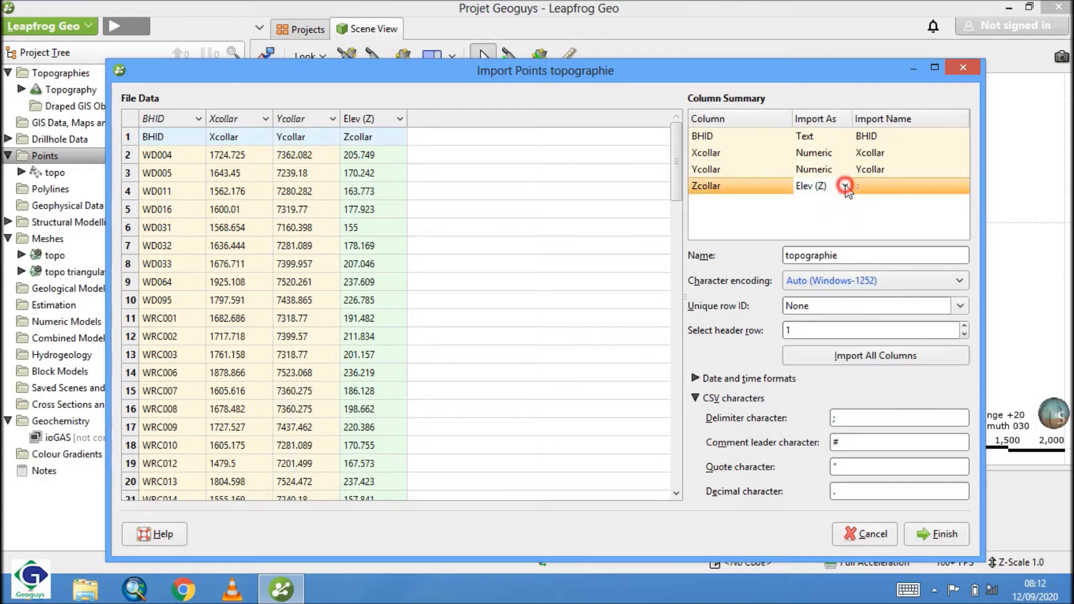
pyautogui.click(845, 186)
pyautogui.click(850, 254)
pyautogui.click(809, 222)
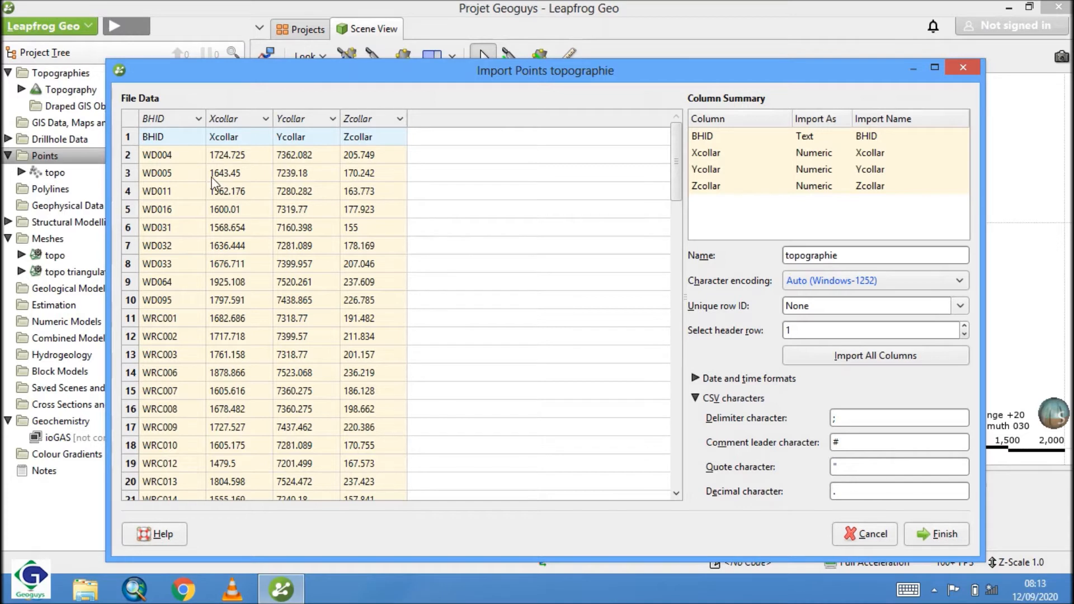
# Step: Map BHID to Hole ID, Xcollar to East (X), Ycollar to North (Y) and Zcollar to Elev (Z), and finish the points import
pyautogui.click(198, 118)
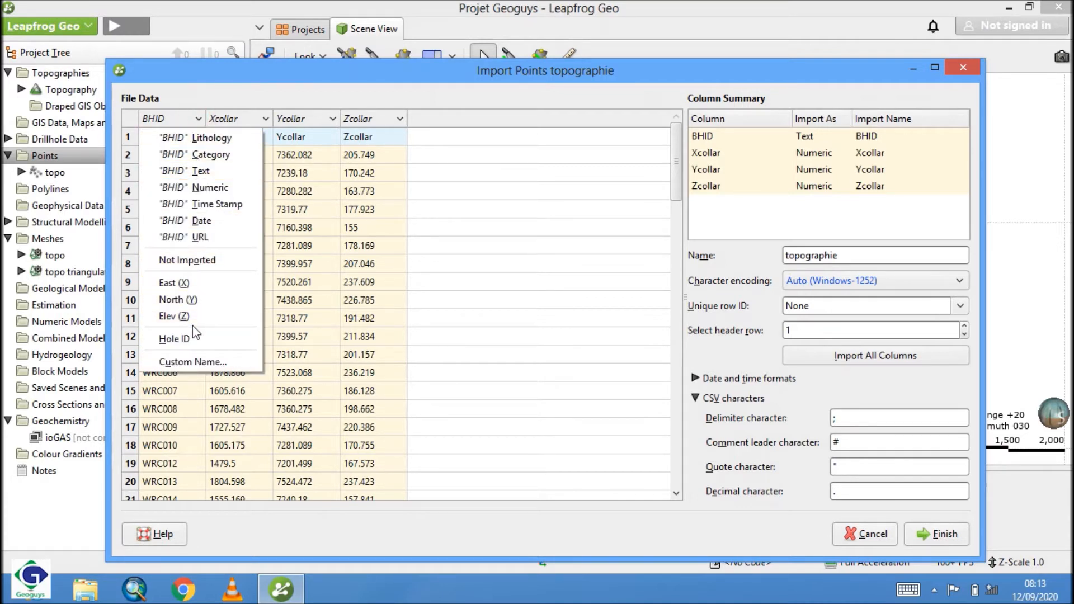
pyautogui.click(174, 339)
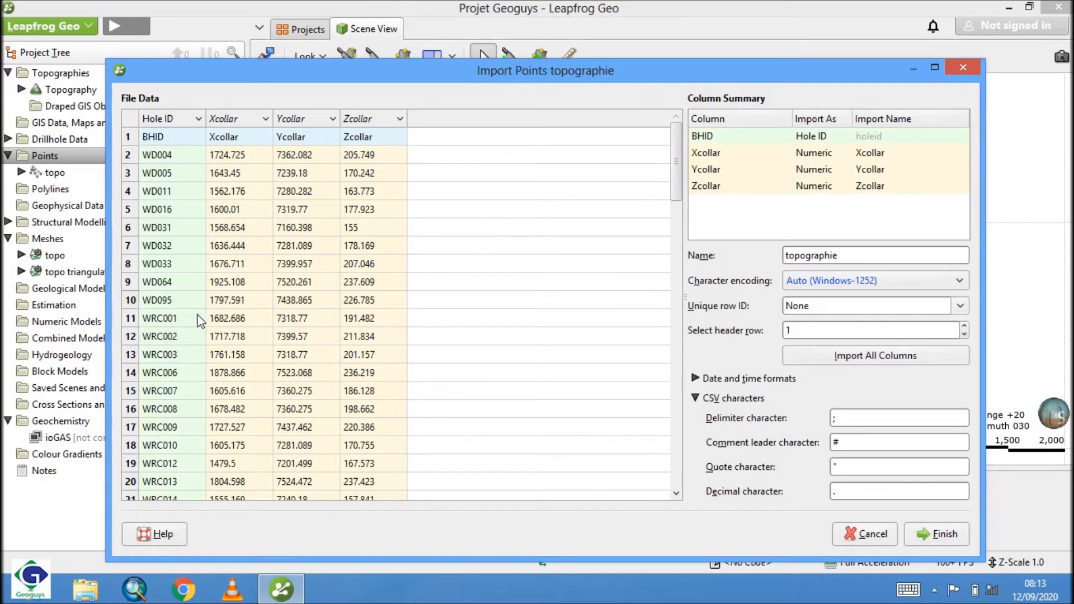
pyautogui.click(264, 120)
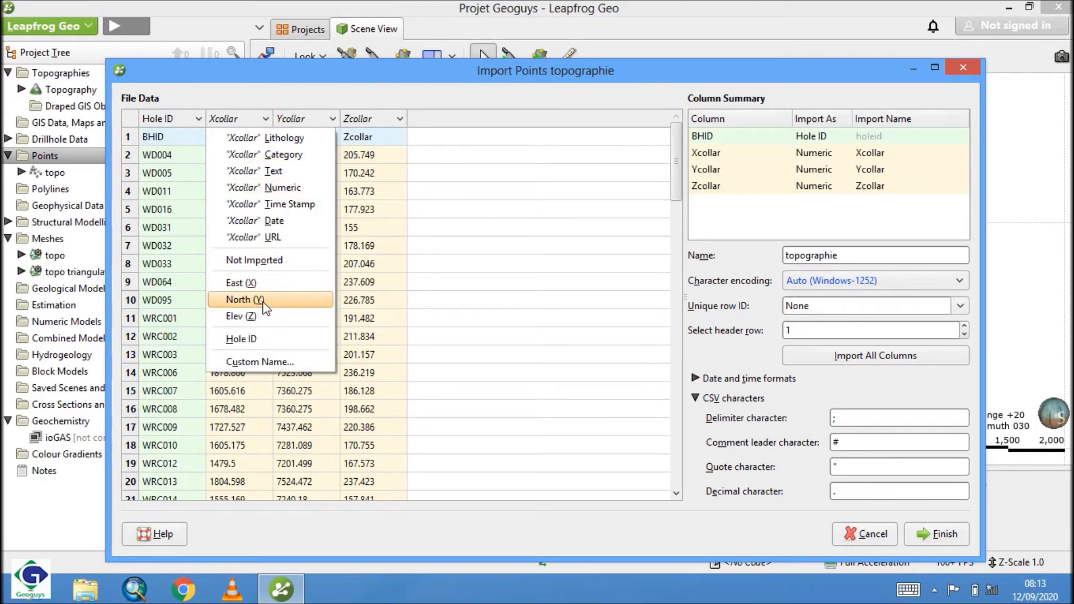
pyautogui.click(256, 283)
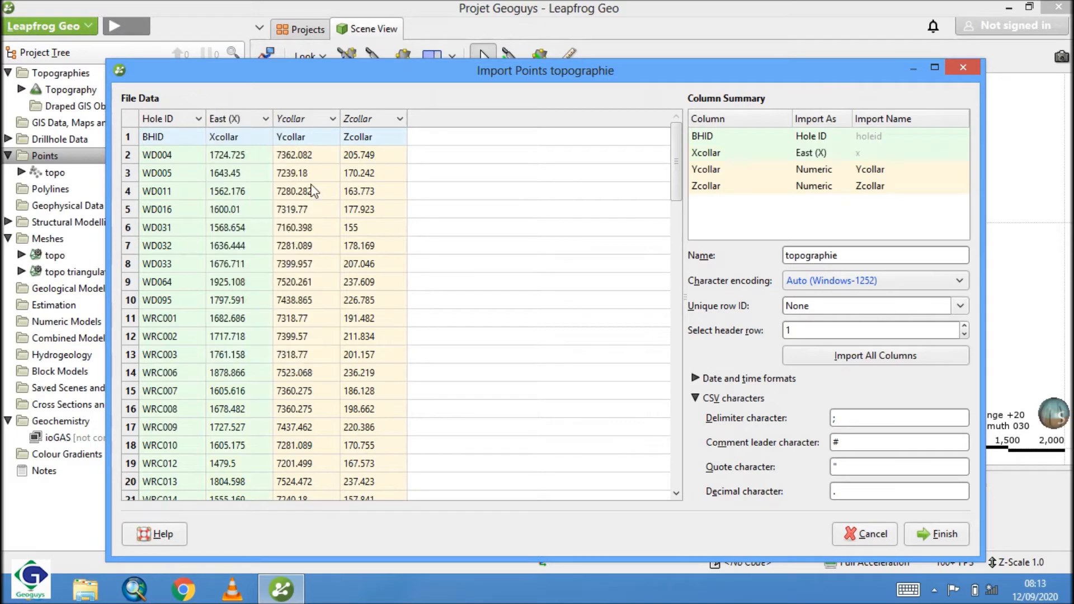
pyautogui.click(320, 120)
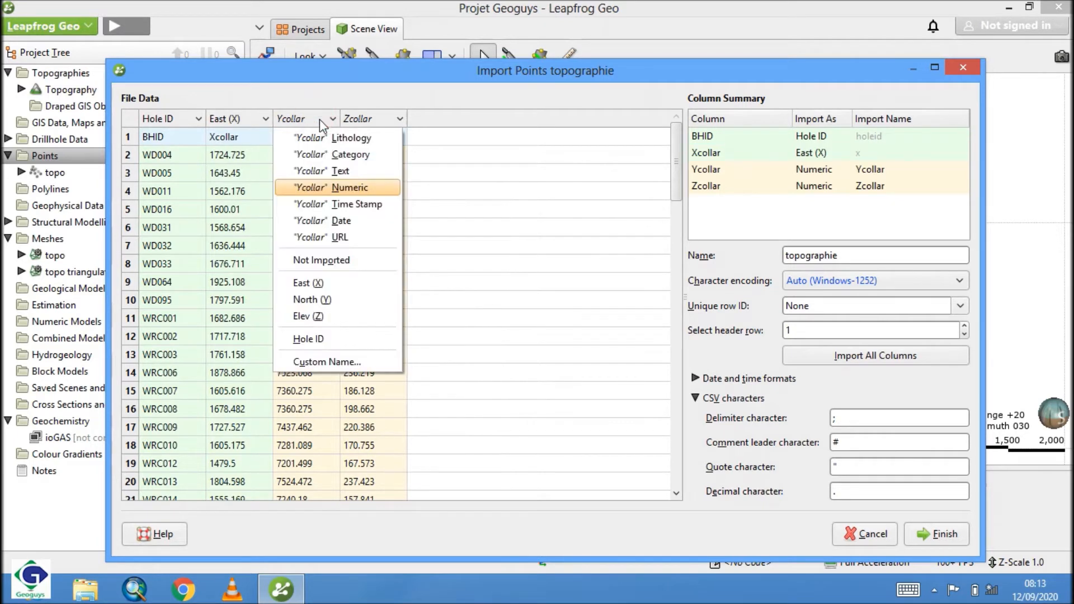
pyautogui.click(323, 302)
pyautogui.click(400, 119)
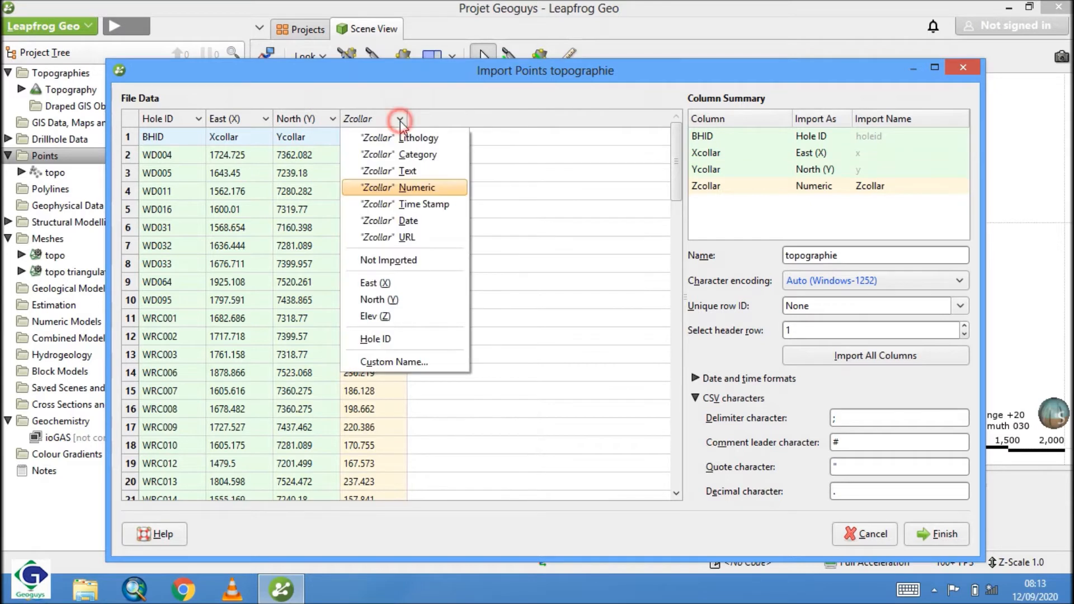
pyautogui.click(386, 318)
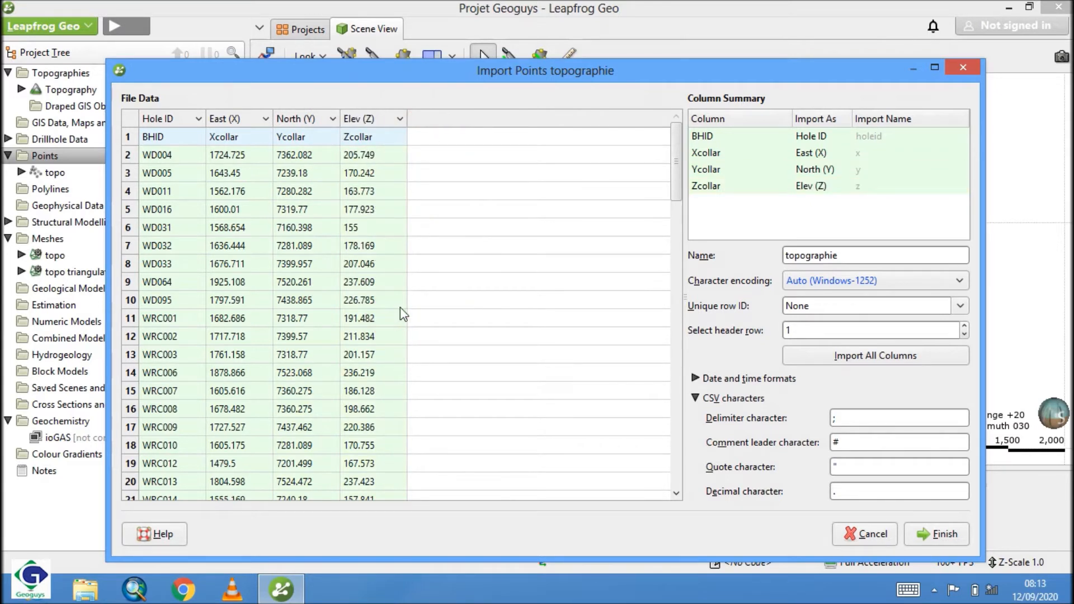
pyautogui.click(945, 532)
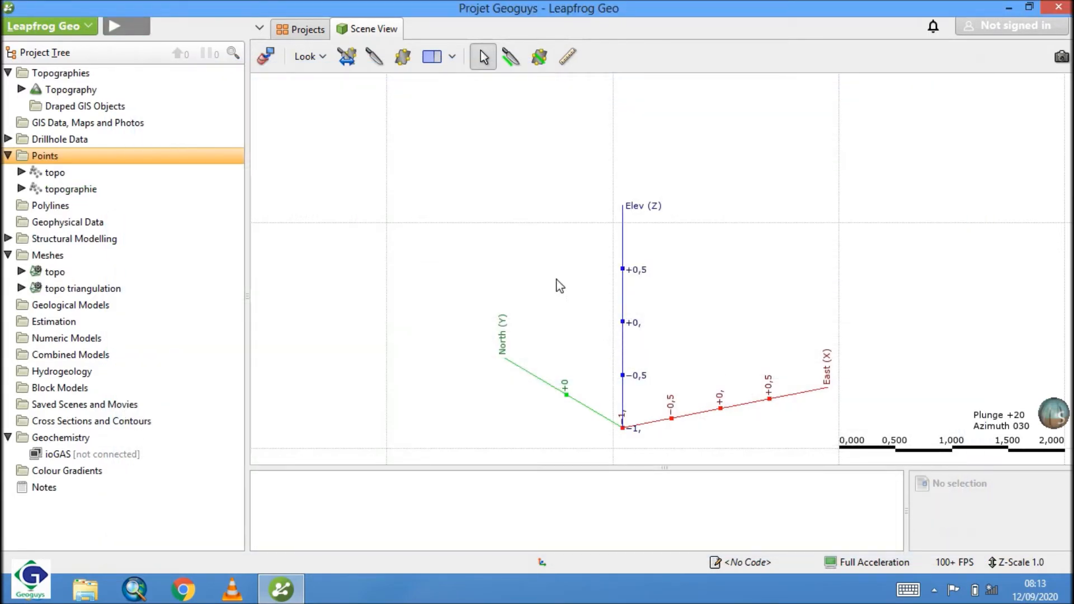
# Step: Display the imported topographie points in the 3D scene and inspect them from several angles
pyautogui.click(61, 193)
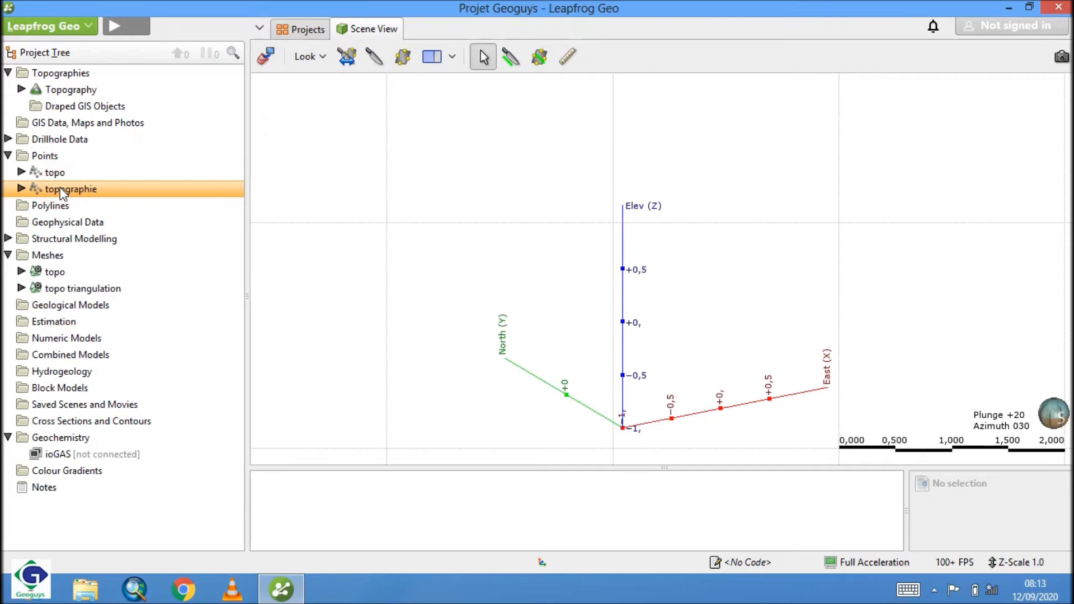
pyautogui.moveTo(59, 190); pyautogui.dragTo(430, 220)
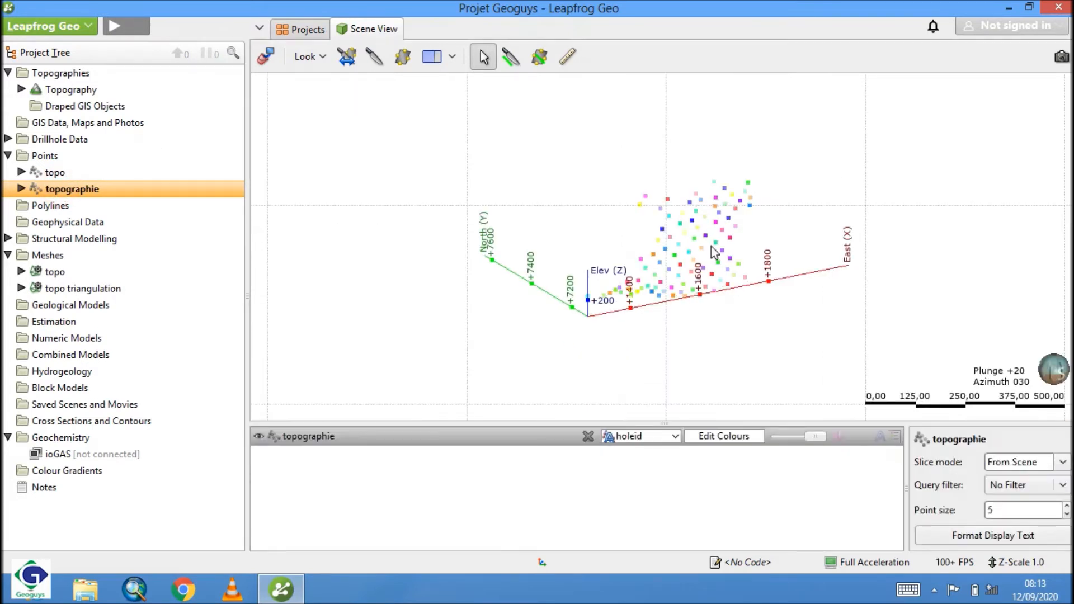
pyautogui.moveTo(762, 265); pyautogui.dragTo(539, 320)
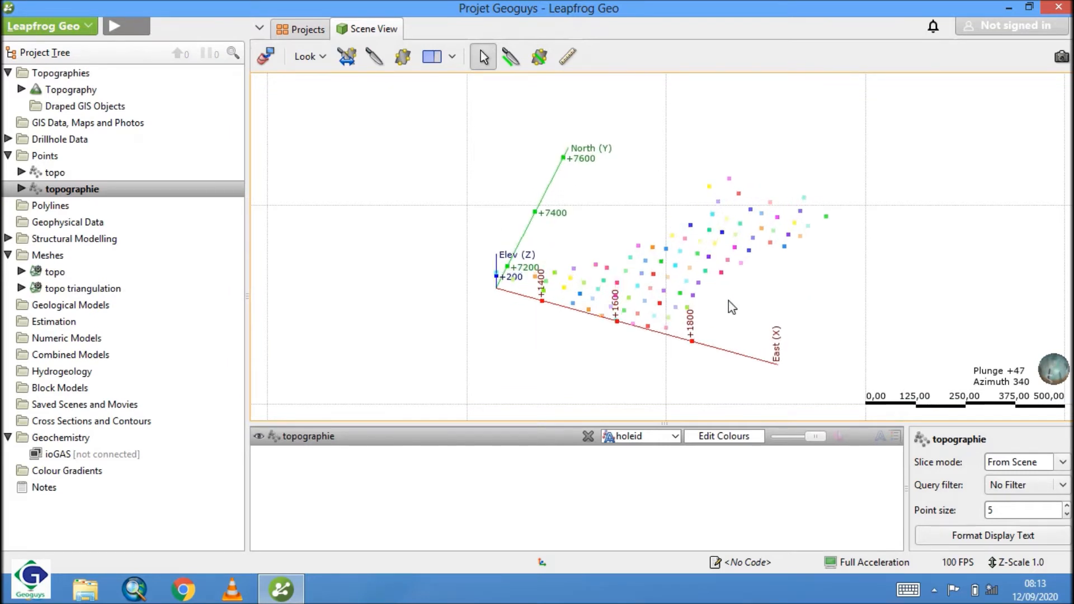
pyautogui.scroll(4, 722, 283)
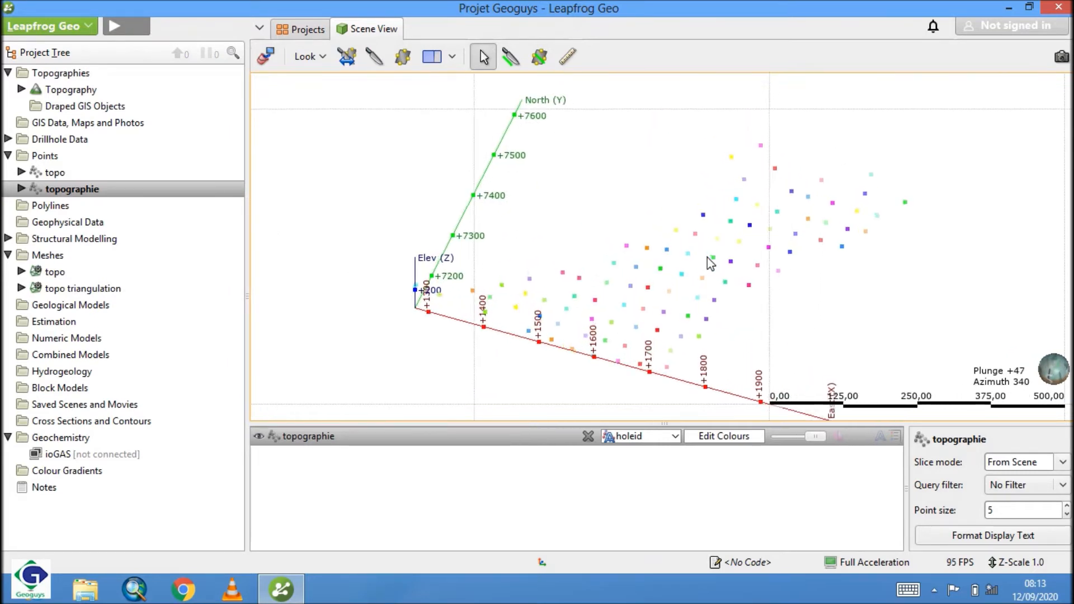
pyautogui.moveTo(799, 297); pyautogui.dragTo(442, 258)
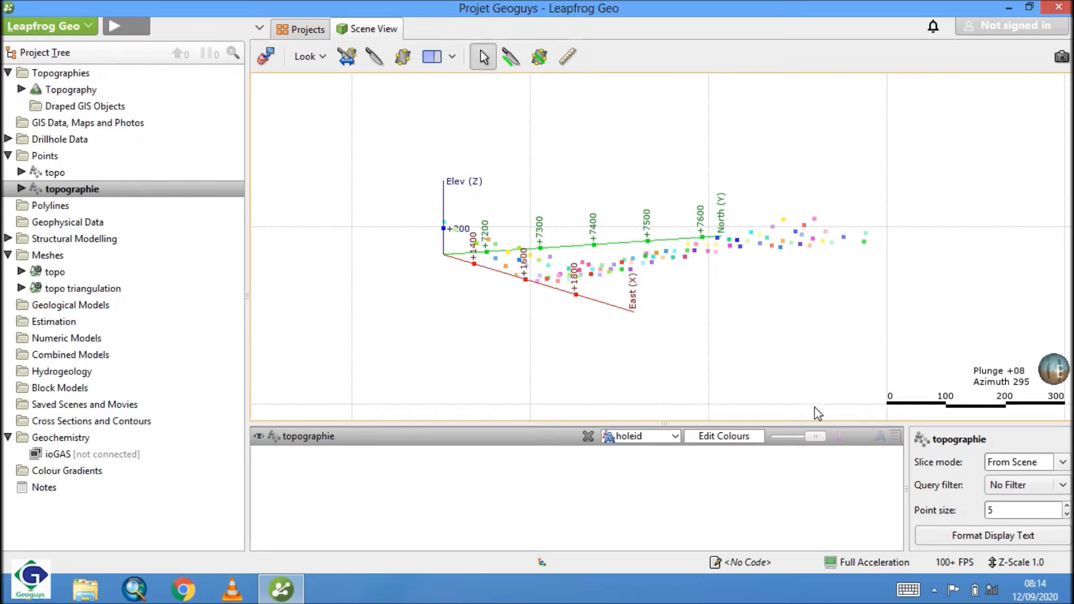
# Step: Display the topographie points in a flat colour as spheres with a point radius of 6
pyautogui.click(675, 436)
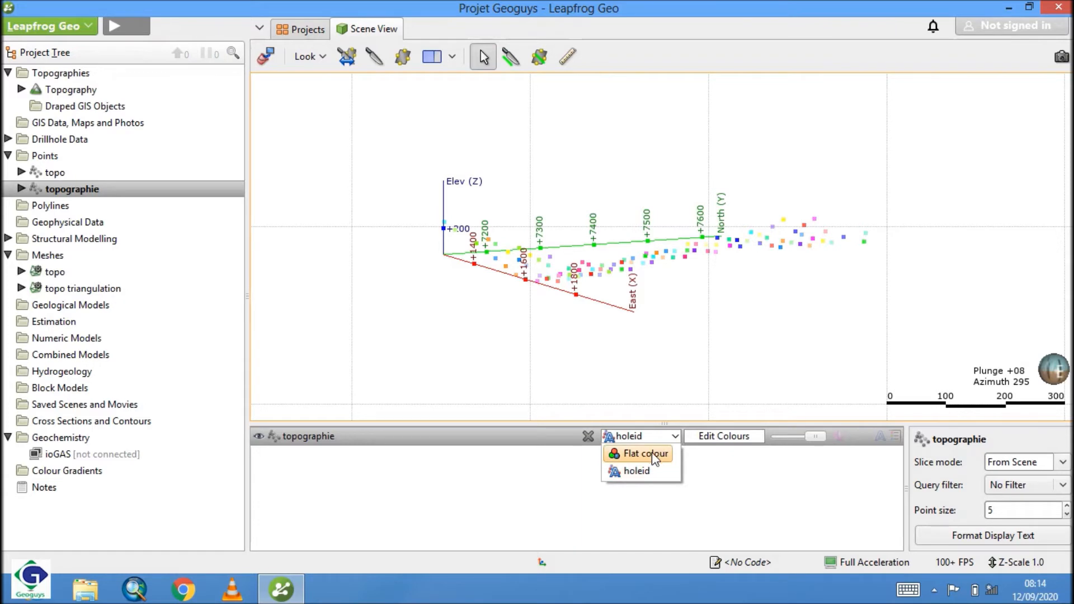
pyautogui.click(646, 455)
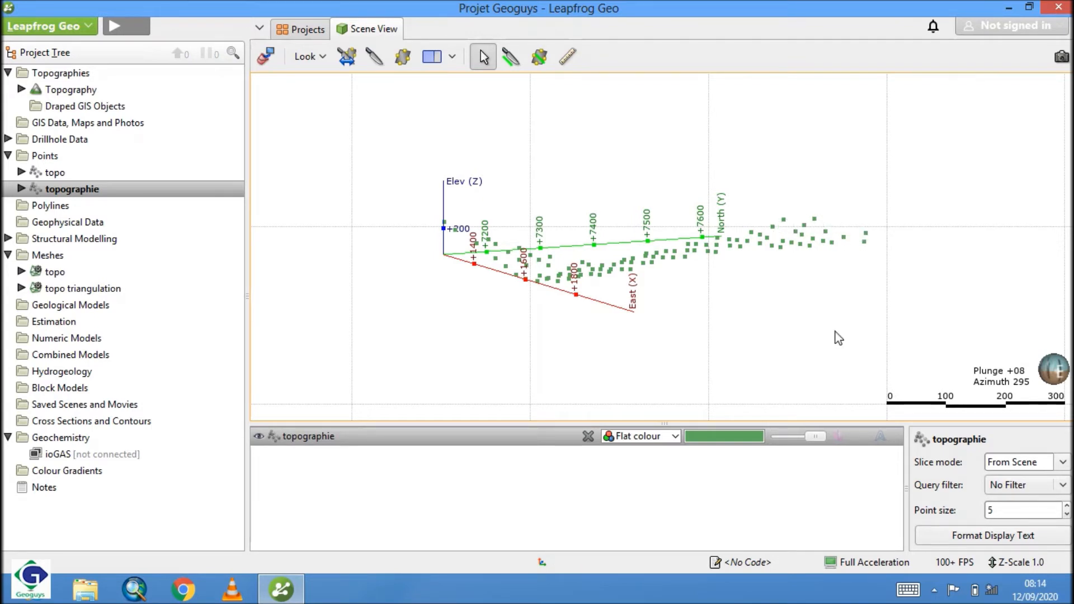
pyautogui.click(839, 439)
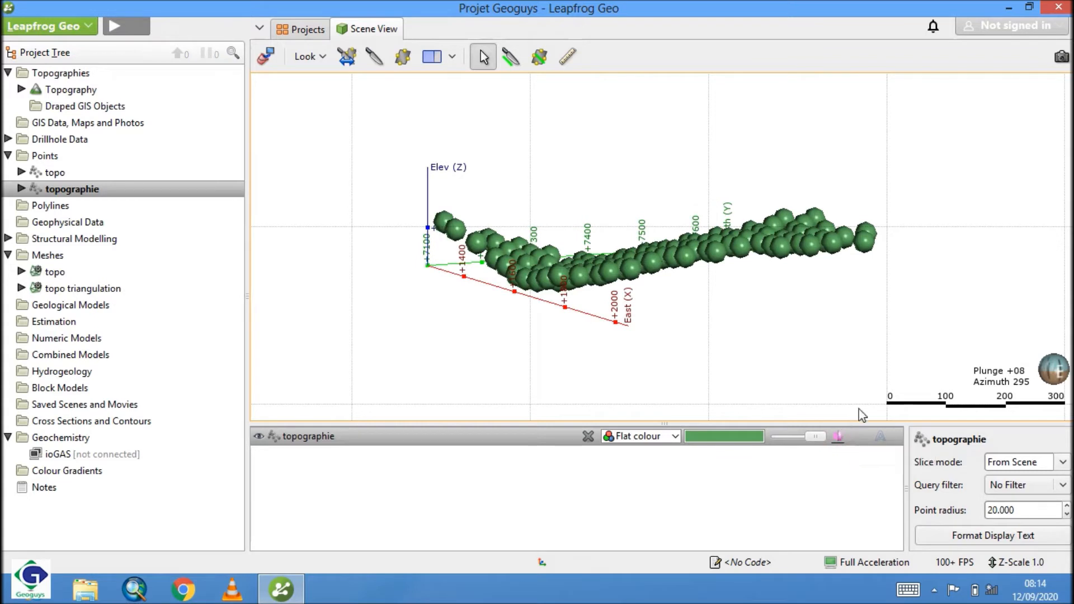
pyautogui.click(1066, 515)
pyautogui.click(1067, 516)
pyautogui.click(1066, 516)
pyautogui.click(1067, 516)
pyautogui.click(1066, 516)
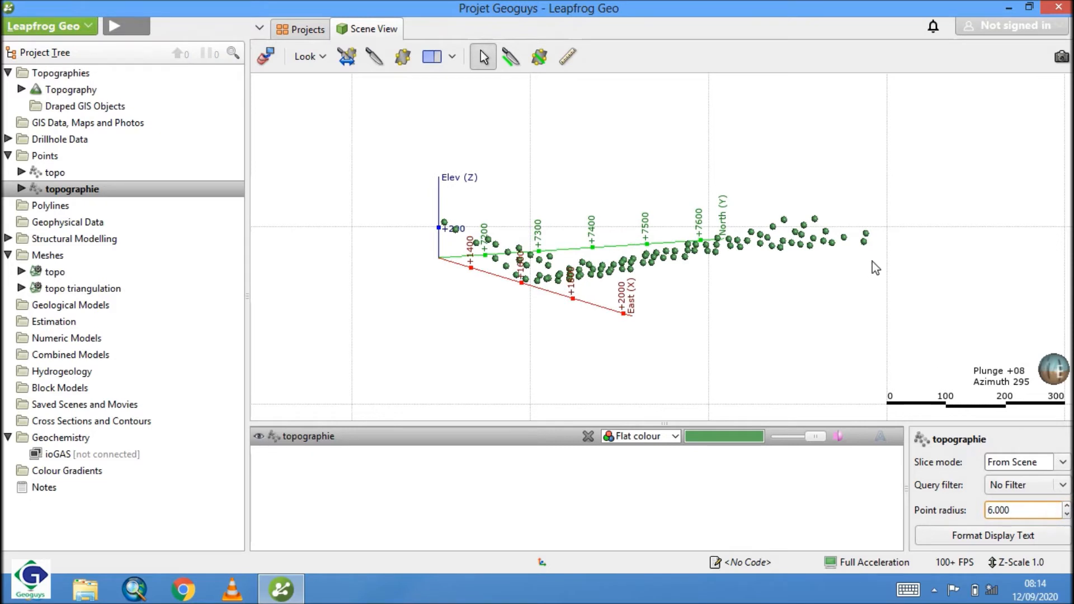
pyautogui.moveTo(870, 261); pyautogui.dragTo(808, 296)
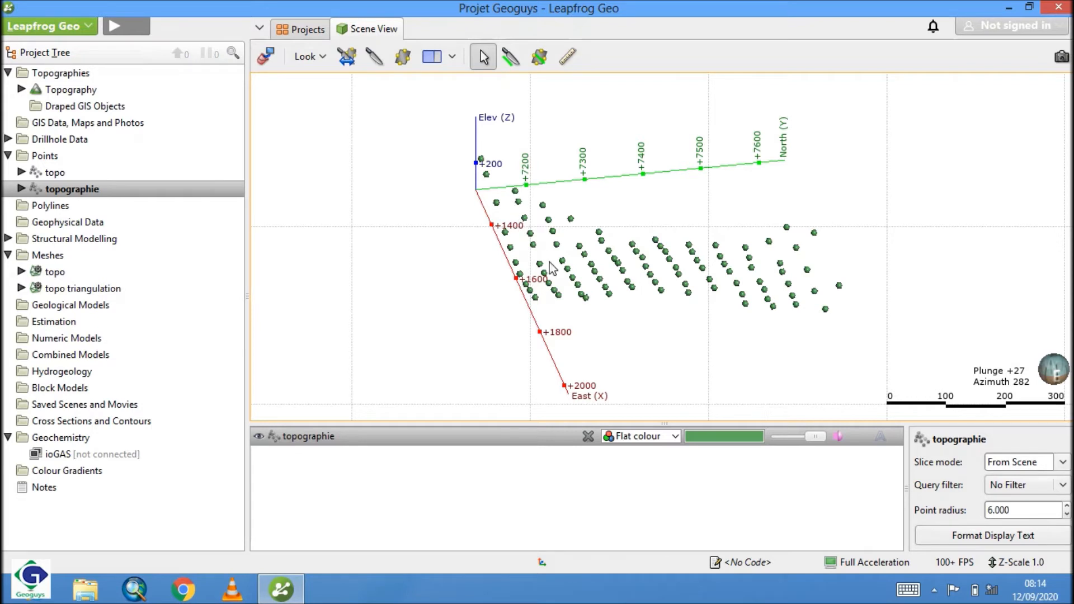
pyautogui.moveTo(844, 317); pyautogui.dragTo(911, 289)
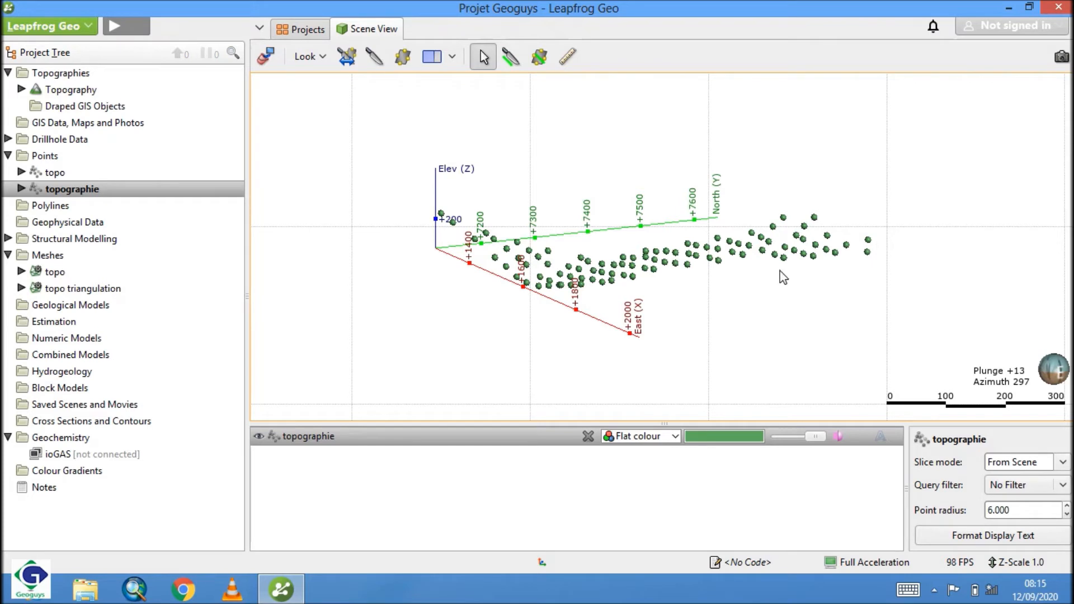
pyautogui.moveTo(774, 266); pyautogui.dragTo(942, 272)
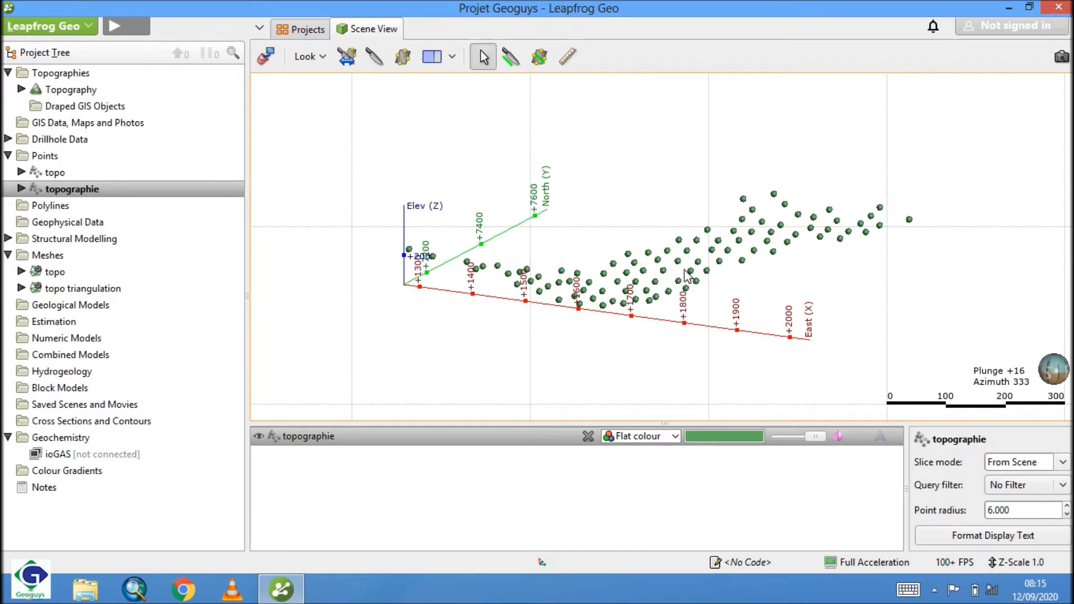
# Step: Open the clipping boundary settings for the Topographies folder and move the dialog clear of the points in the scene
pyautogui.click(65, 77)
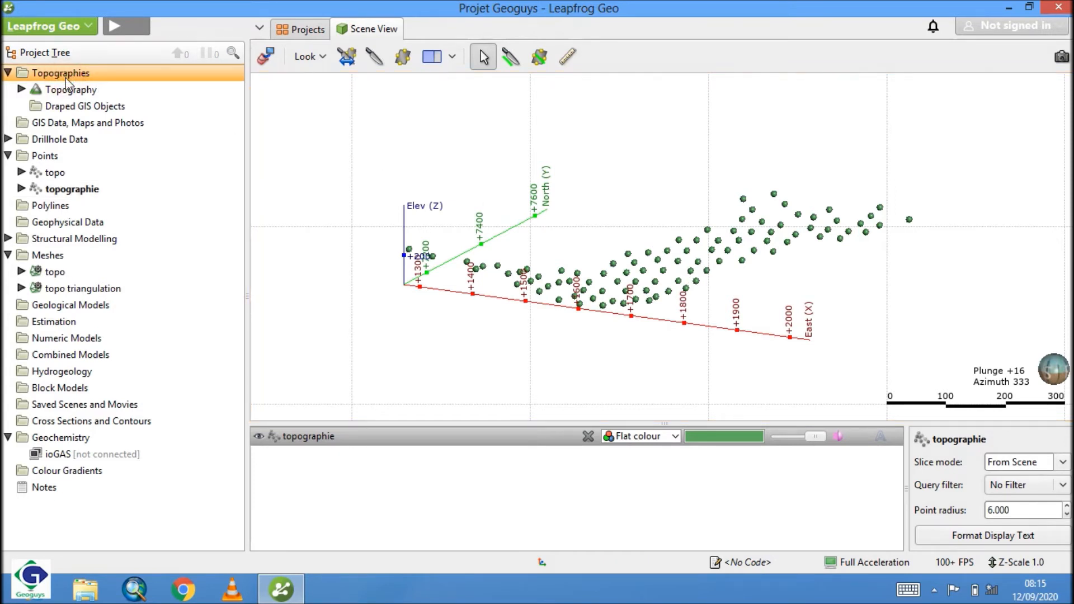
pyautogui.rightClick(65, 79)
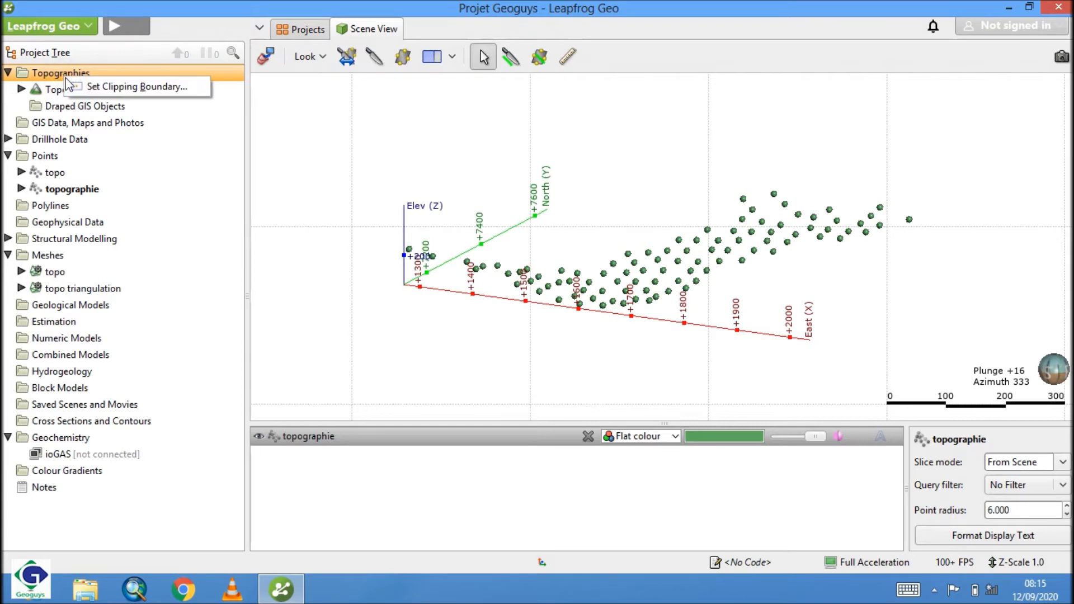
pyautogui.click(130, 87)
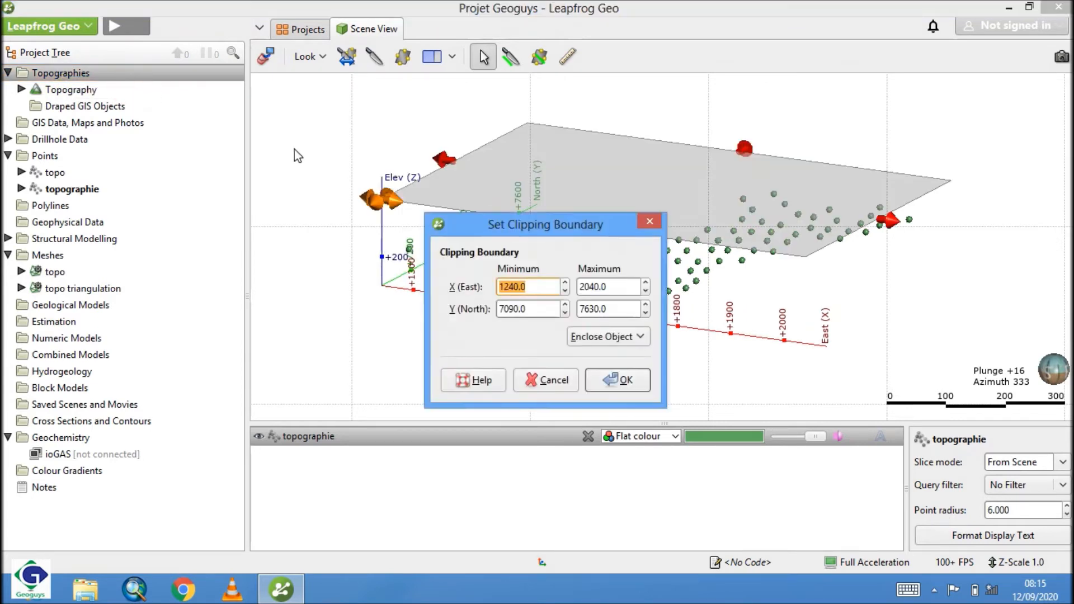
pyautogui.moveTo(565, 232); pyautogui.dragTo(137, 148)
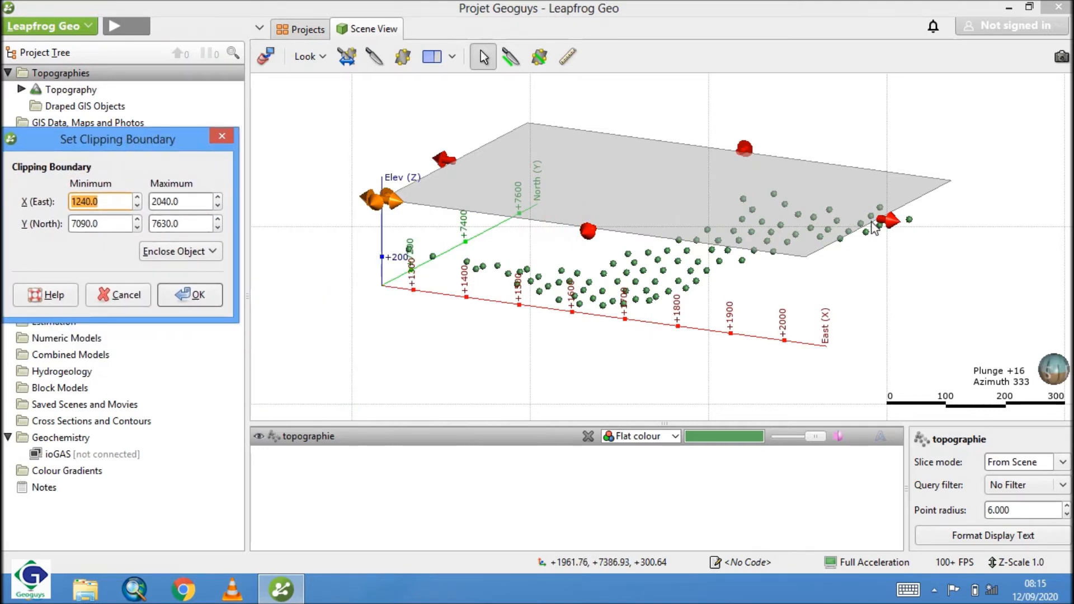
# Step: Try fitting the clipping boundary around the points by hand, at about X 1264 to 2004 and Y 7102 to 7632
pyautogui.click(935, 279)
pyautogui.moveTo(935, 281); pyautogui.dragTo(657, 363)
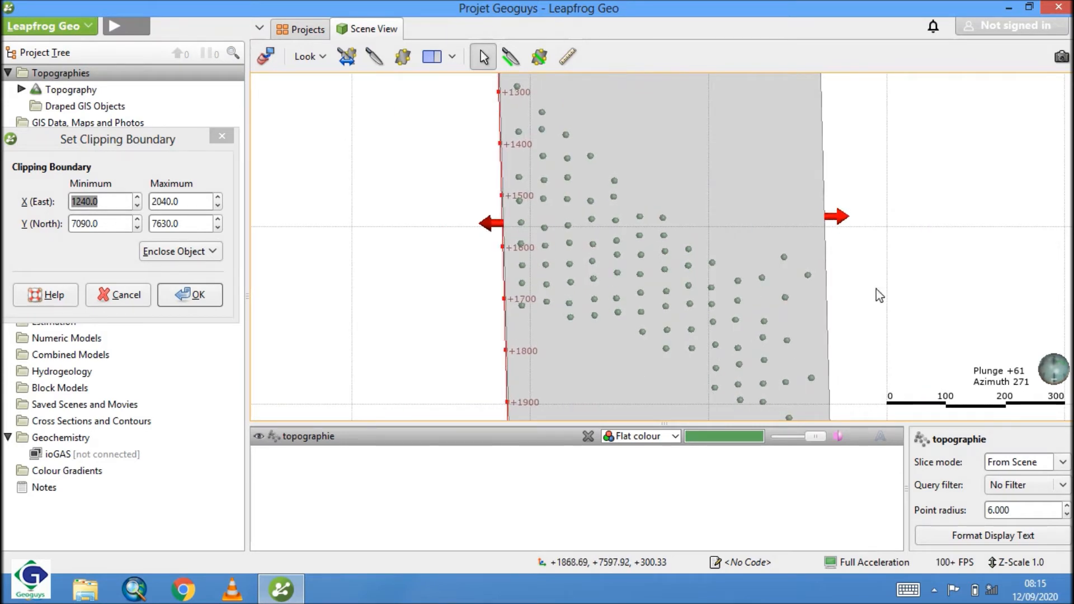
pyautogui.moveTo(838, 218); pyautogui.dragTo(827, 222)
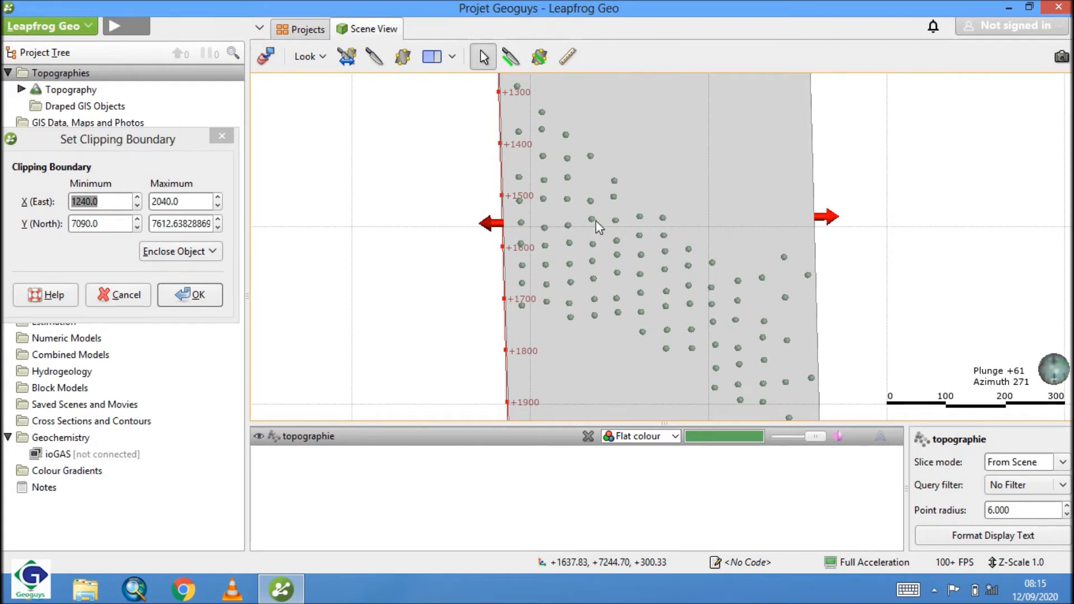
pyautogui.moveTo(493, 227); pyautogui.dragTo(494, 228)
pyautogui.moveTo(835, 297); pyautogui.dragTo(427, 320)
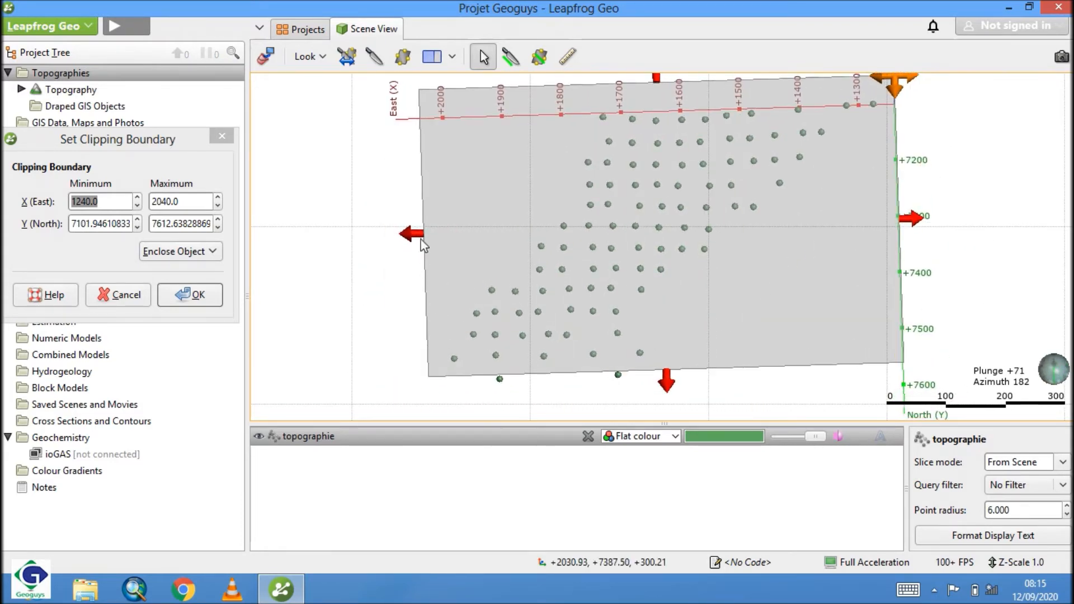
pyautogui.moveTo(417, 234); pyautogui.dragTo(442, 237)
pyautogui.moveTo(917, 216); pyautogui.dragTo(902, 220)
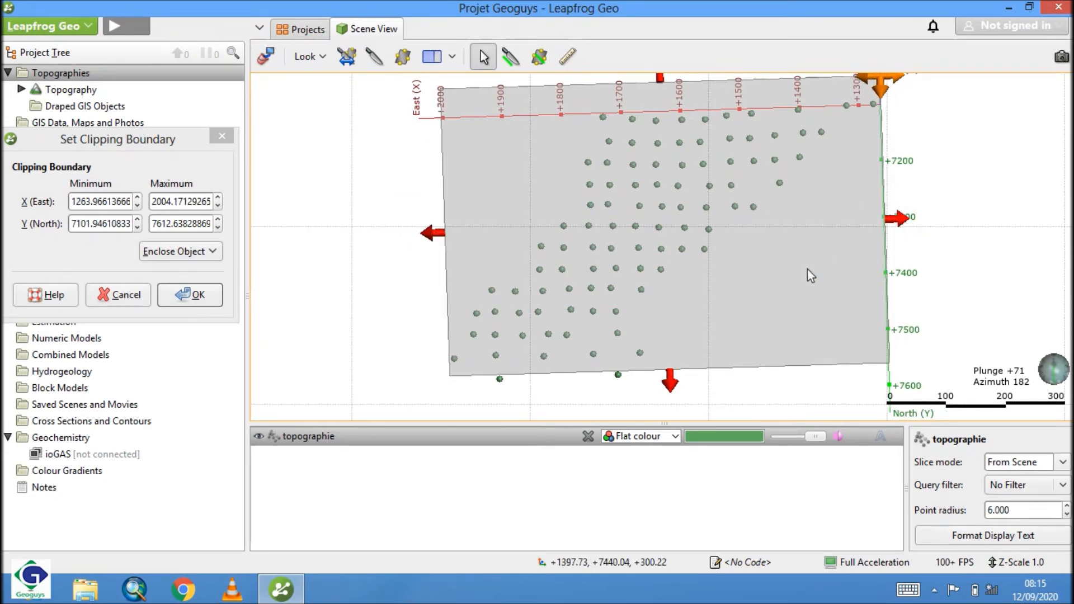
pyautogui.moveTo(672, 380); pyautogui.dragTo(672, 392)
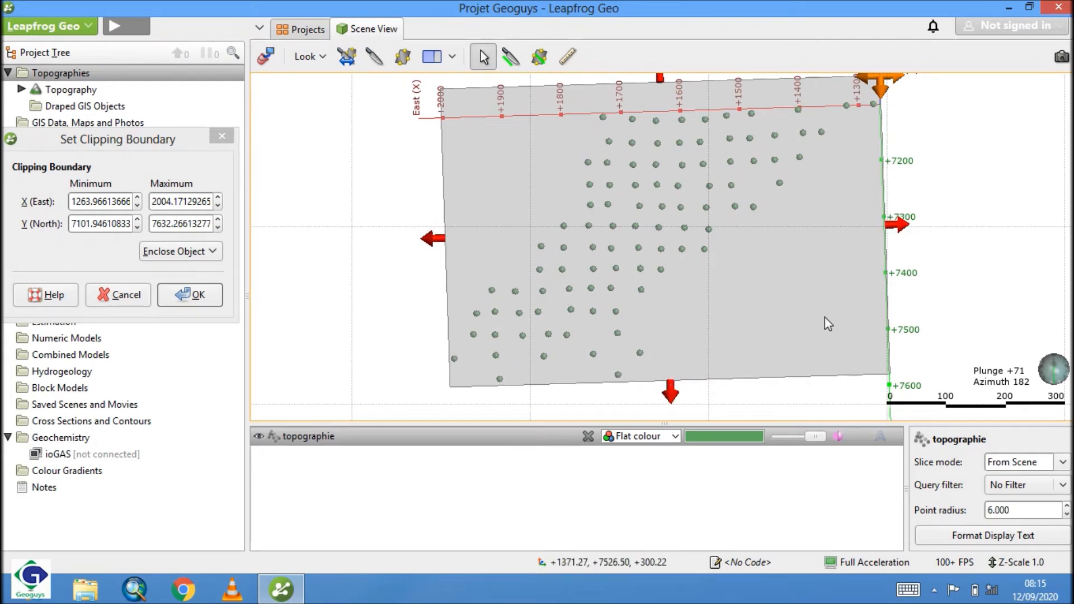
# Step: Set the clipping boundary to enclose the topographie points, X 1240 to 2040 and Y 7090 to 7630, and confirm it
pyautogui.click(208, 251)
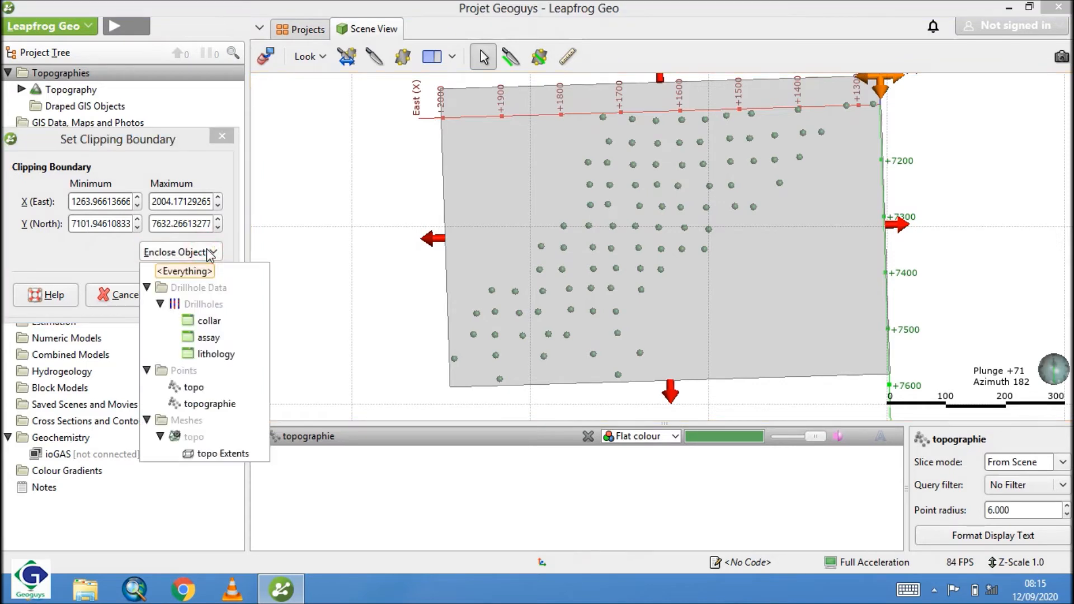
pyautogui.click(211, 406)
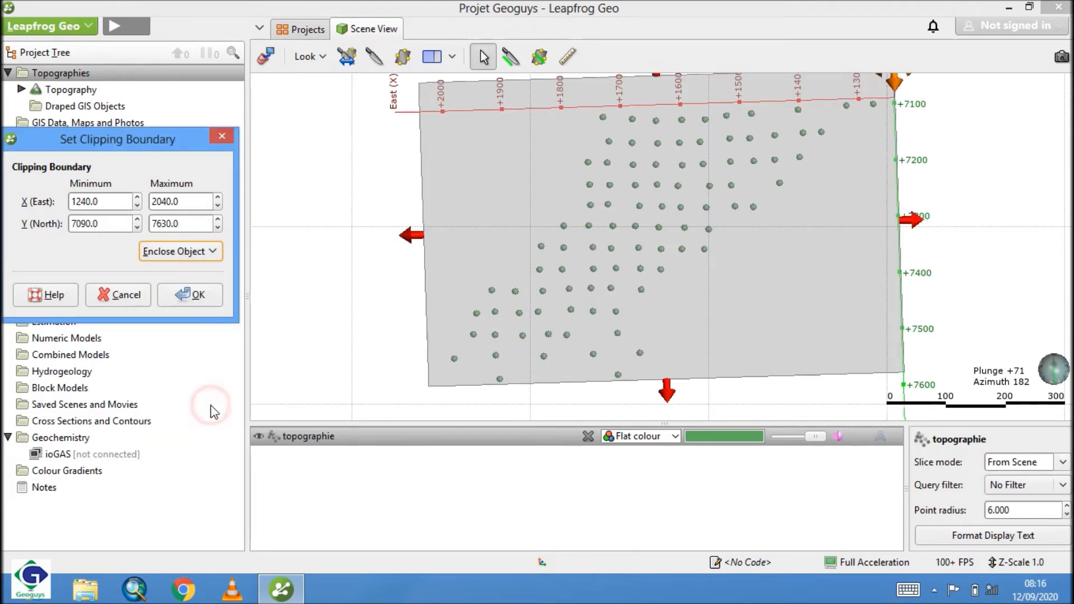
pyautogui.click(214, 299)
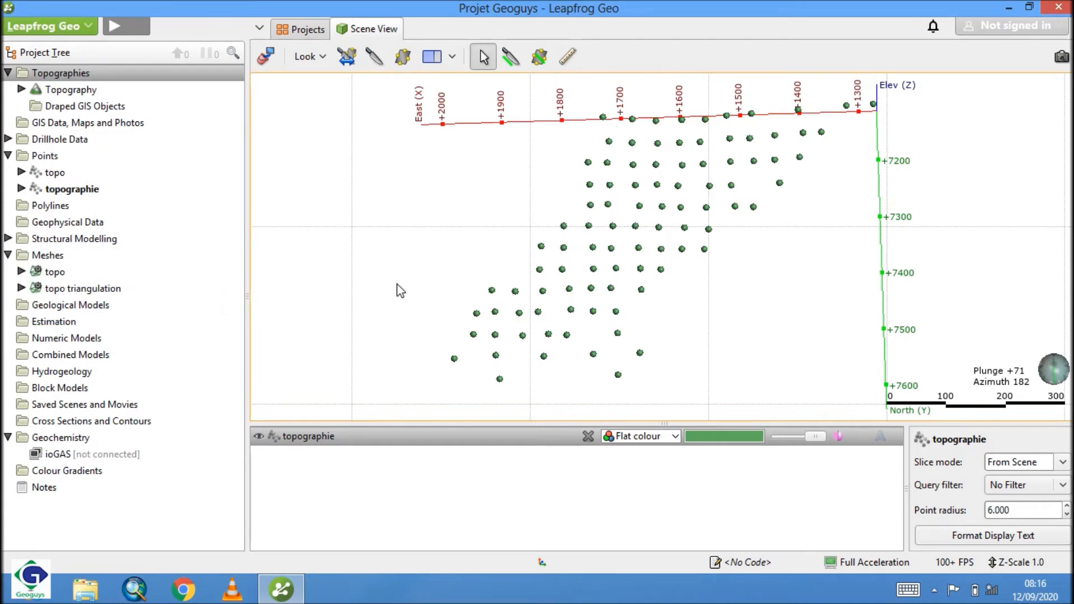
# Step: Start a new mesh from points in the Meshes folder, using topographie as the source points
pyautogui.moveTo(841, 274); pyautogui.dragTo(386, 186)
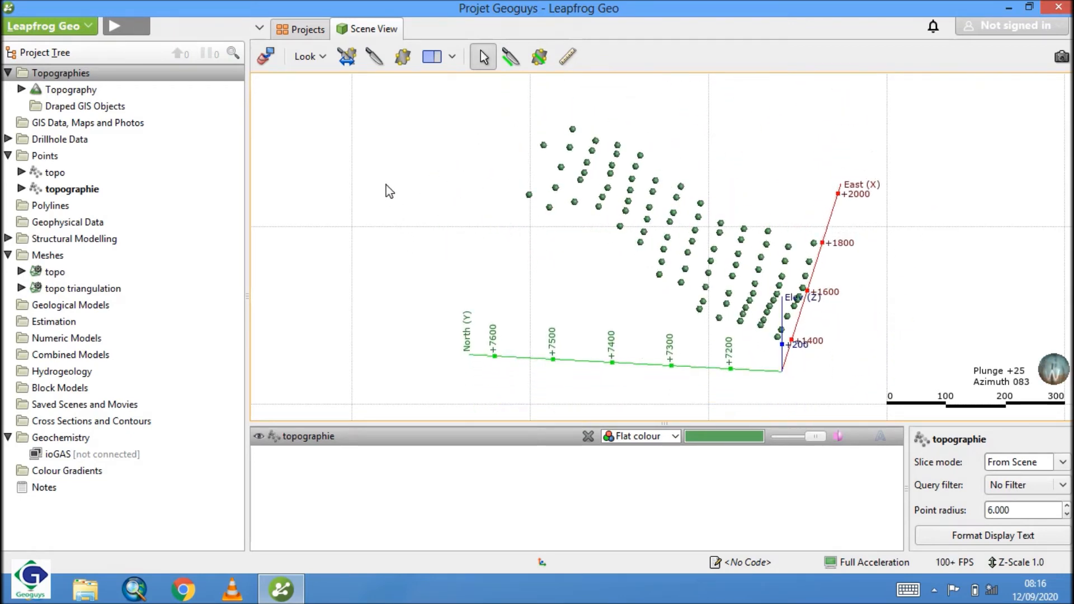
pyautogui.click(34, 256)
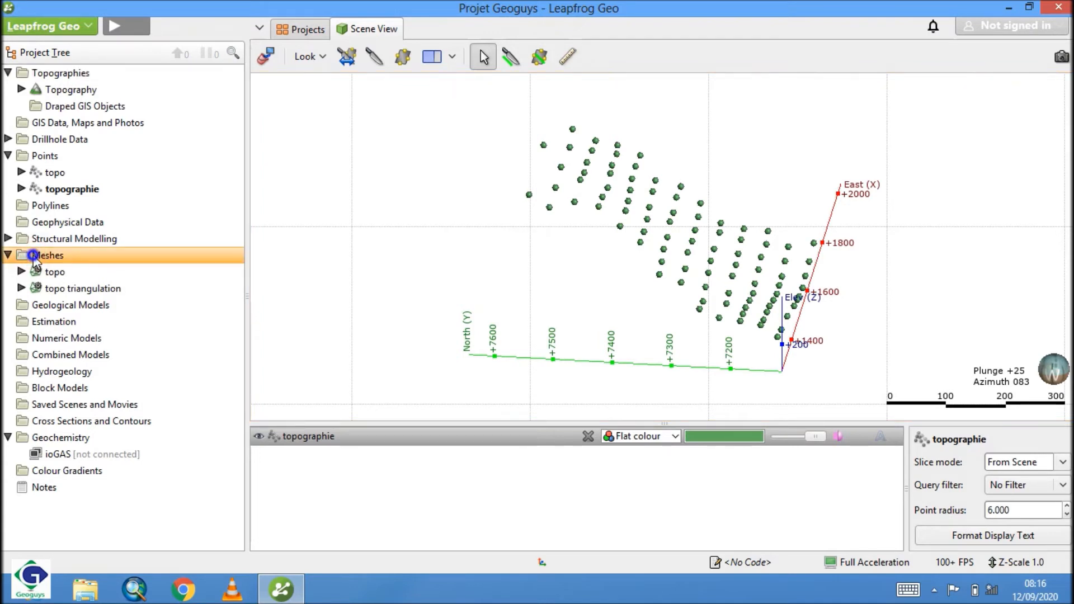
pyautogui.rightClick(35, 258)
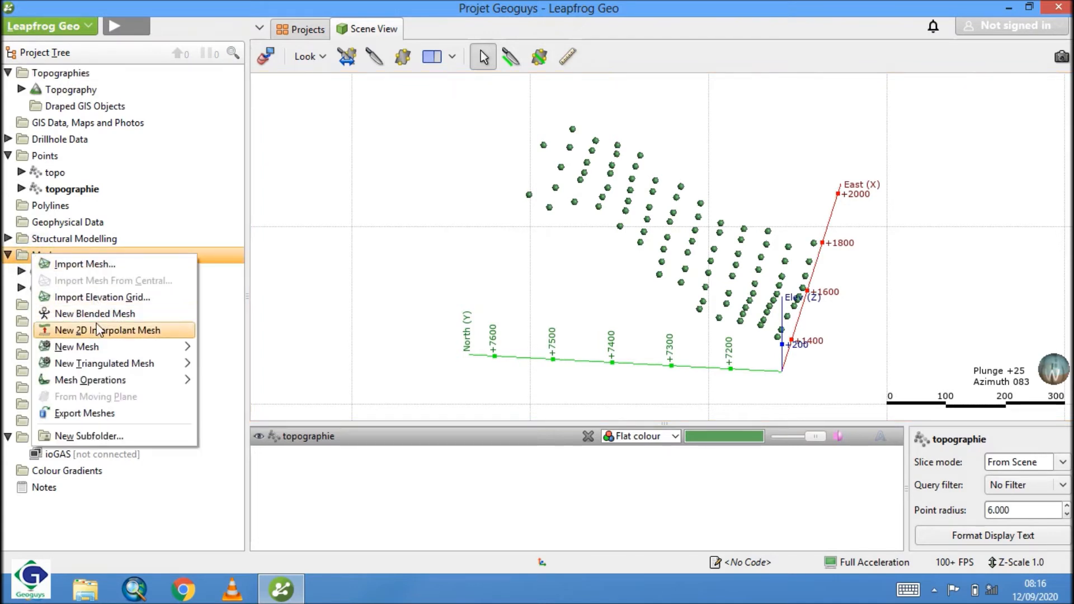
pyautogui.moveTo(104, 353)
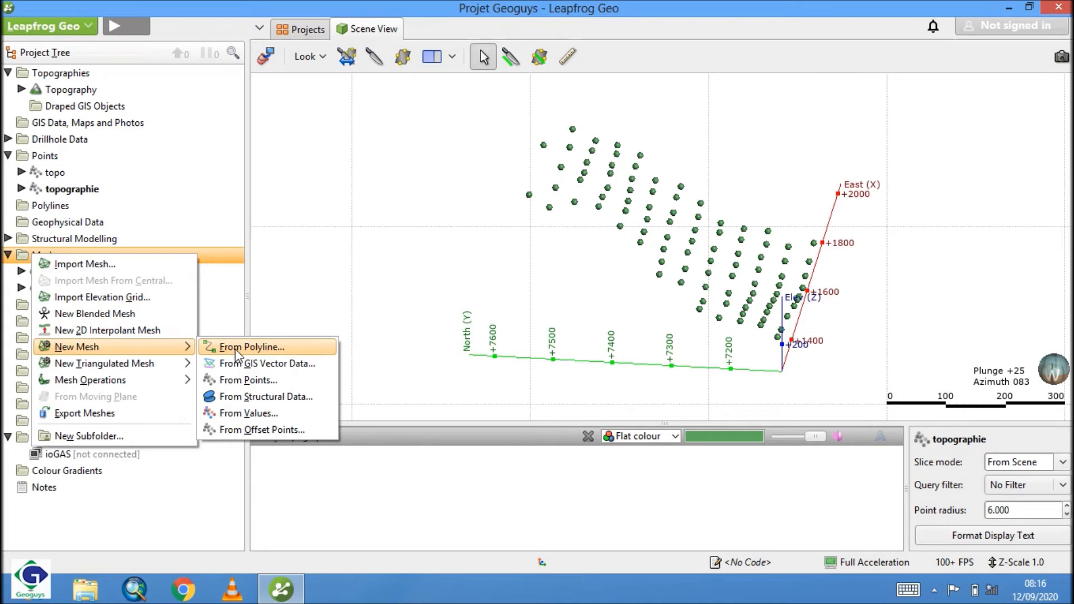
pyautogui.click(251, 384)
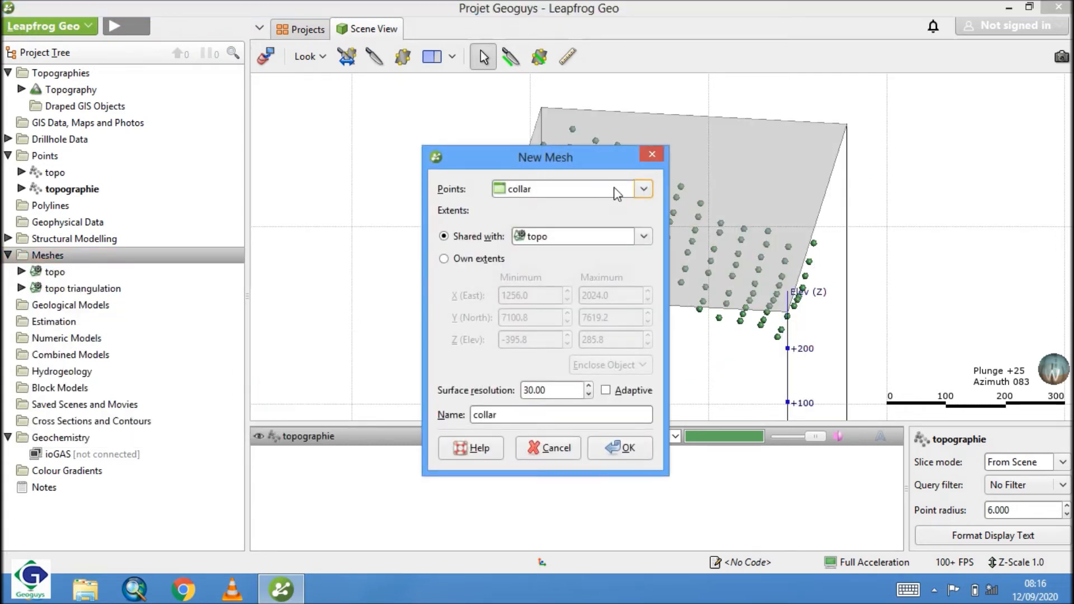
pyautogui.click(647, 190)
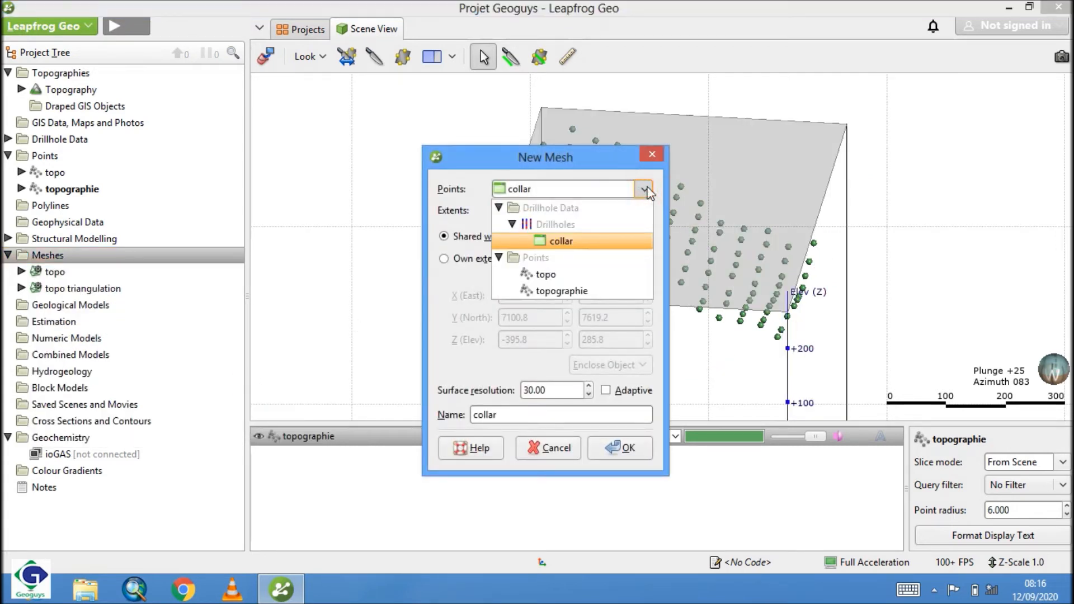
pyautogui.click(566, 296)
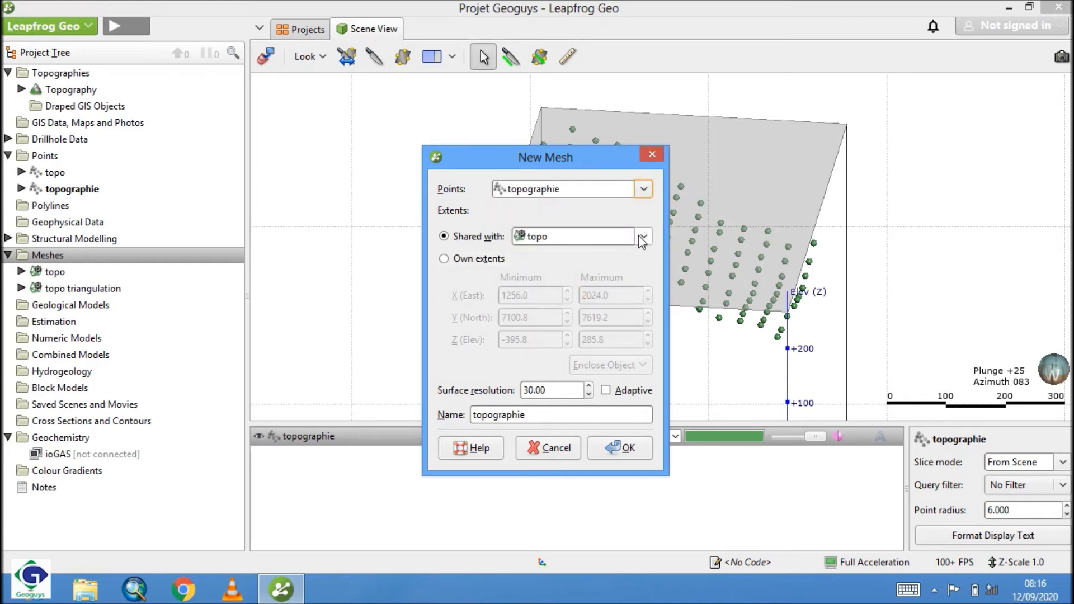
# Step: Give the mesh its own extents enclosing the topographie points and create it with the name topographie1
pyautogui.click(443, 259)
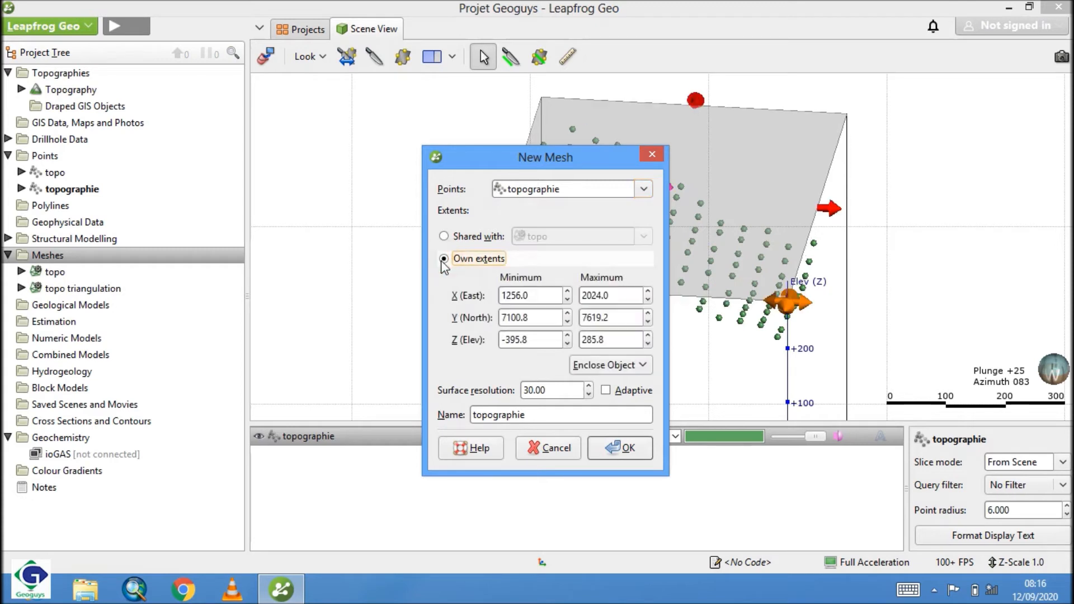
pyautogui.click(643, 366)
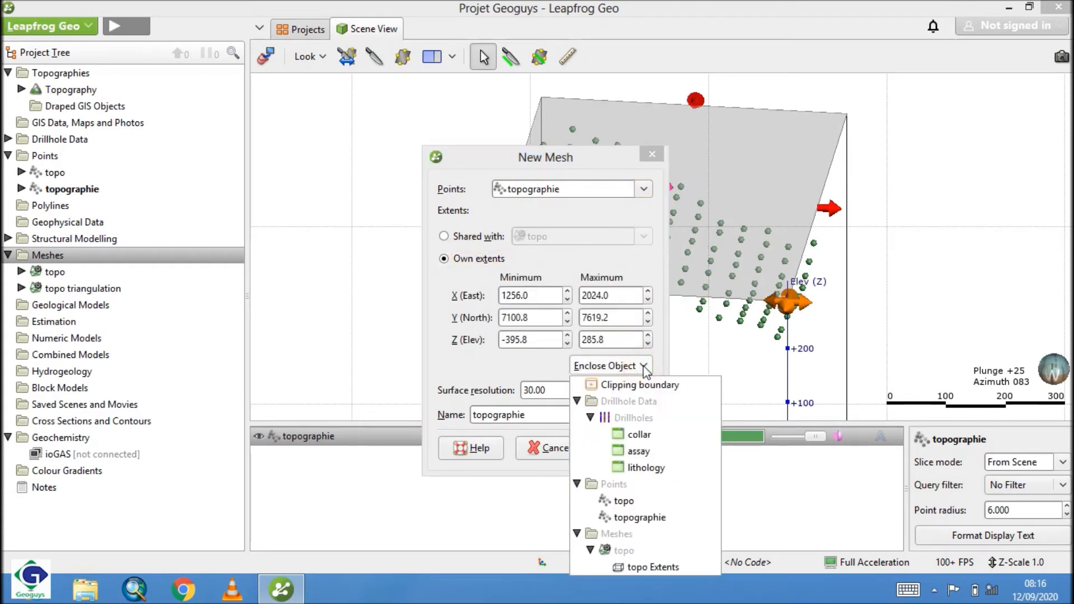
pyautogui.click(639, 517)
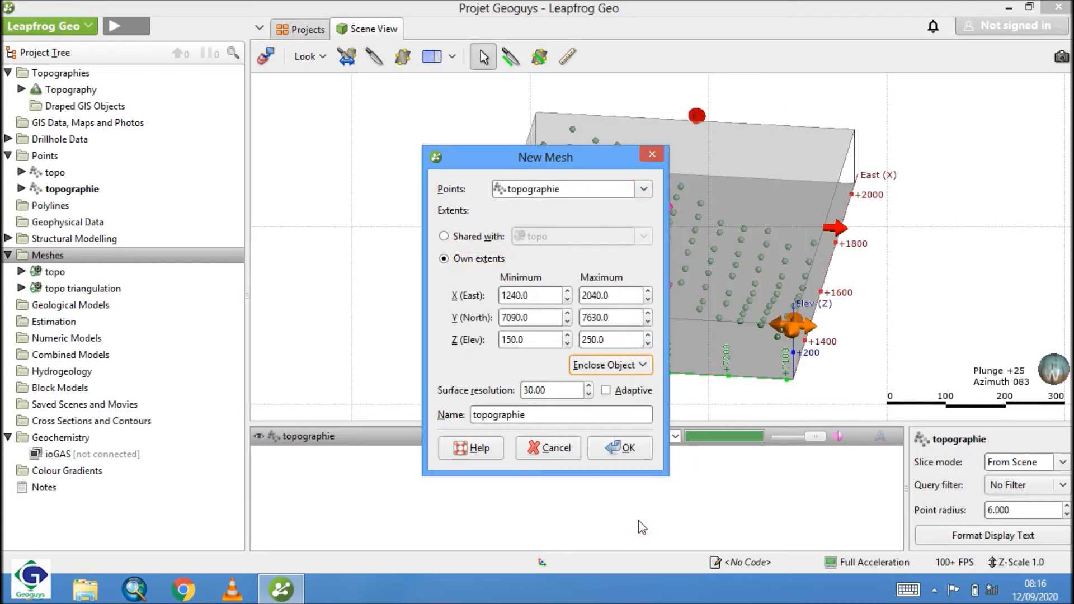
pyautogui.click(532, 415)
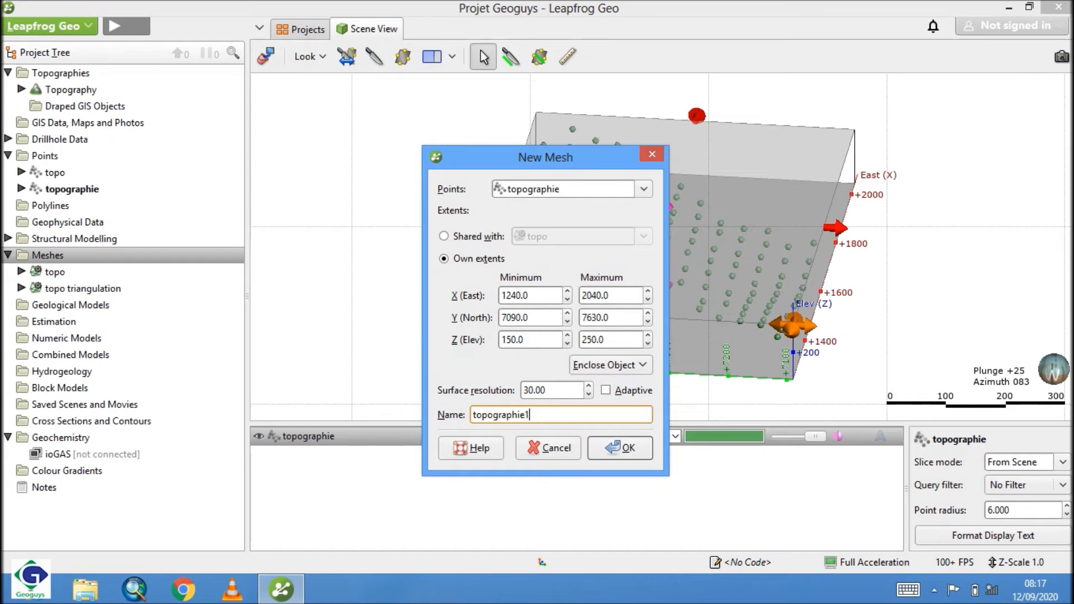
pyautogui.click(627, 448)
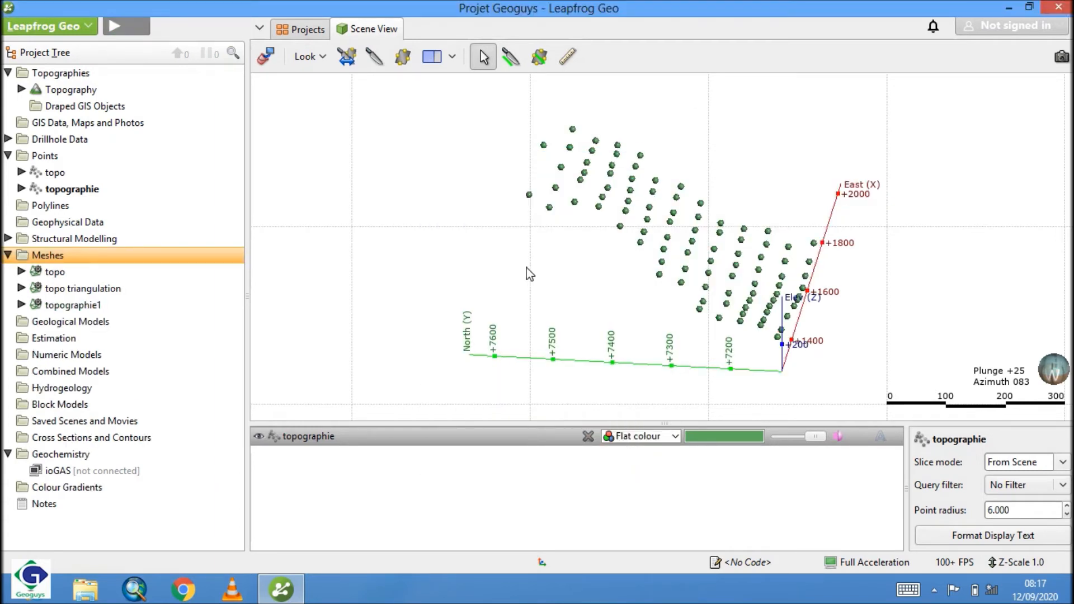
# Step: Display the topographie1 mesh in the scene with the points and inspect it from several angles
pyautogui.click(83, 309)
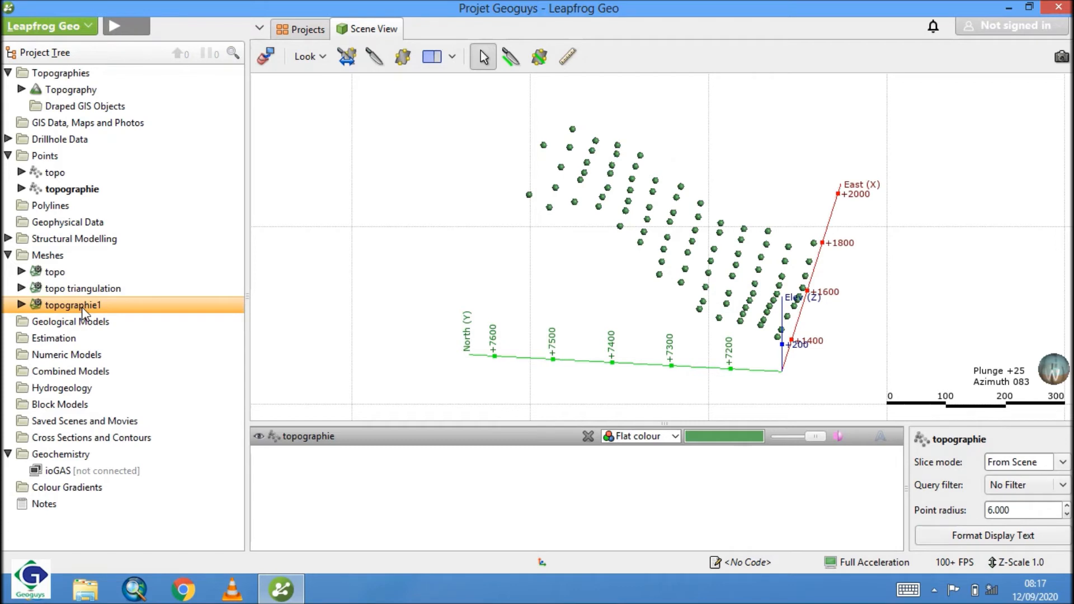
pyautogui.moveTo(82, 312); pyautogui.dragTo(660, 217)
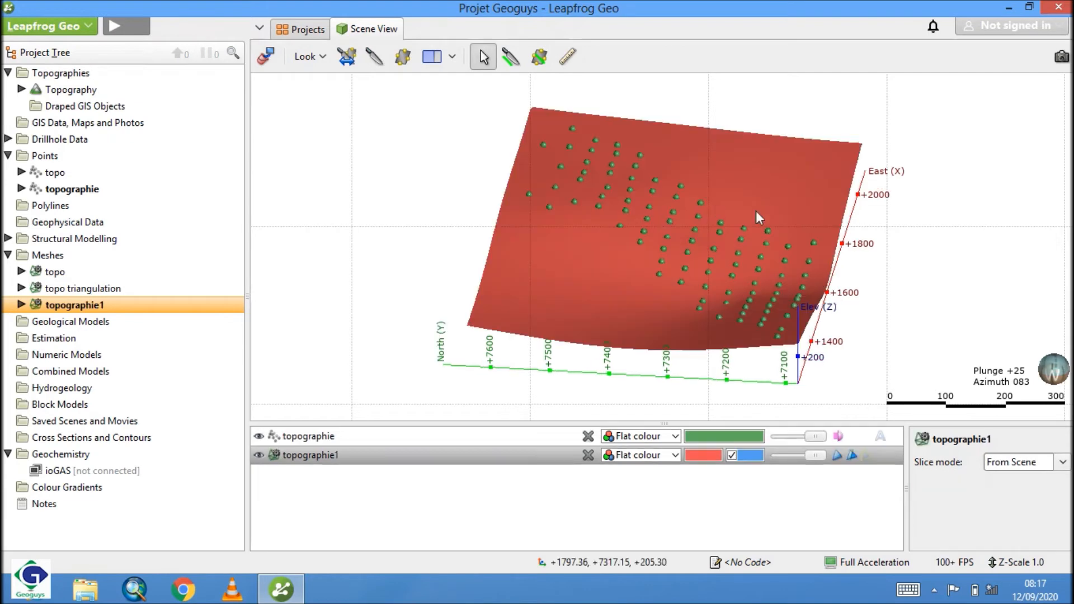
pyautogui.moveTo(811, 247); pyautogui.dragTo(411, 252)
pyautogui.moveTo(870, 294); pyautogui.dragTo(359, 311)
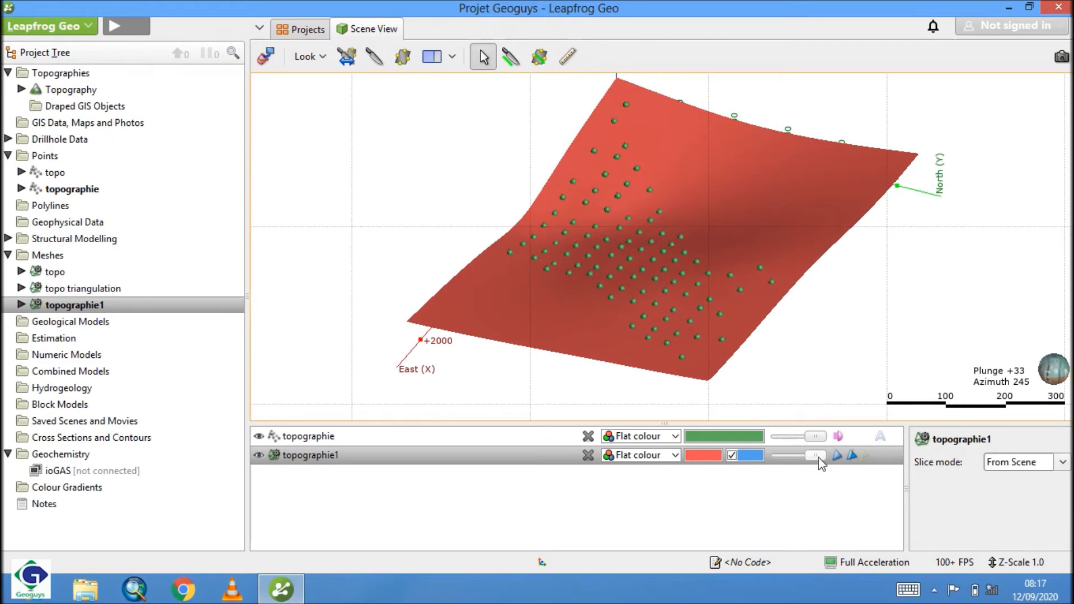
# Step: Make the topographie1 mesh semi-transparent, show its triangle edges and inspect the surface from several angles
pyautogui.moveTo(817, 457); pyautogui.dragTo(804, 458)
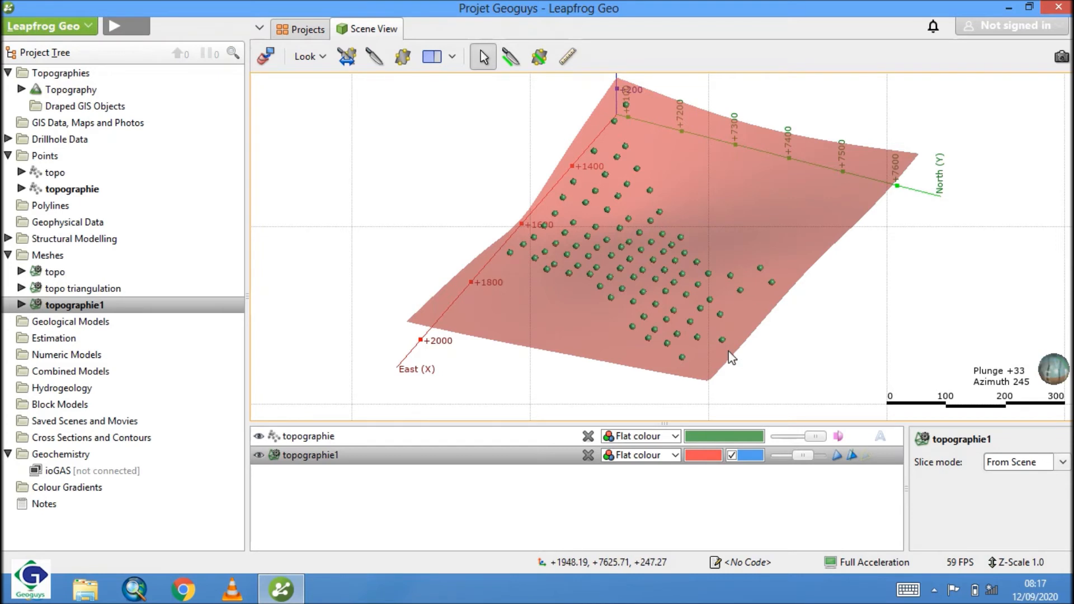
pyautogui.click(866, 456)
pyautogui.moveTo(782, 207); pyautogui.dragTo(715, 278)
pyautogui.moveTo(810, 248); pyautogui.dragTo(889, 257)
pyautogui.moveTo(873, 216); pyautogui.dragTo(757, 210)
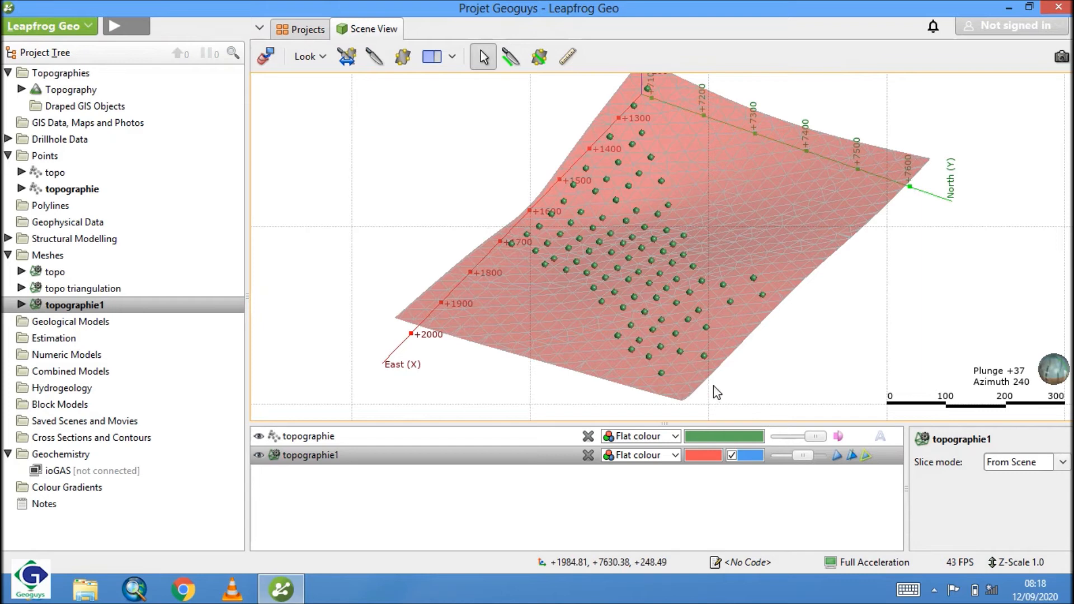
# Step: Hide the faces of the topographie1 mesh and inspect its wireframe against the points
pyautogui.click(836, 456)
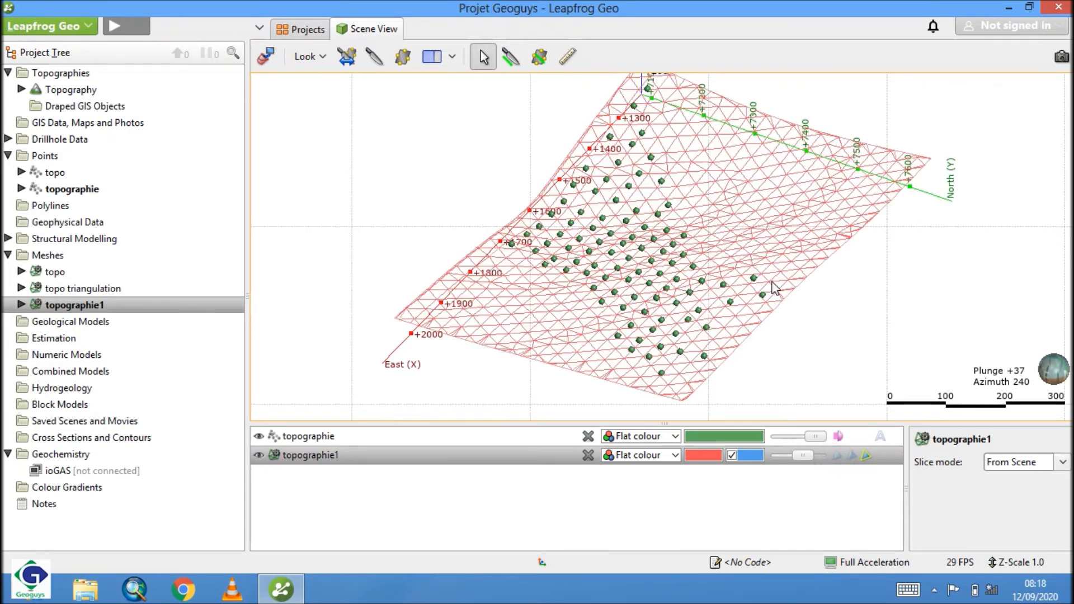
pyautogui.moveTo(767, 277); pyautogui.dragTo(510, 297)
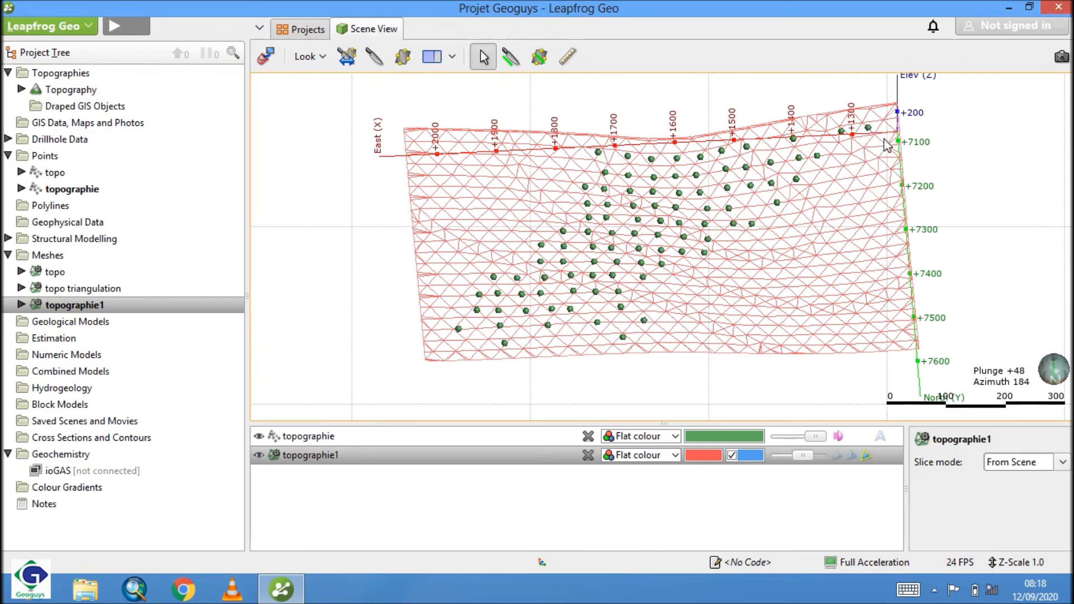
pyautogui.moveTo(841, 300); pyautogui.dragTo(837, 259)
# Step: Hide the topographie1 mesh and start a new triangulated mesh from the topographie points
pyautogui.click(258, 455)
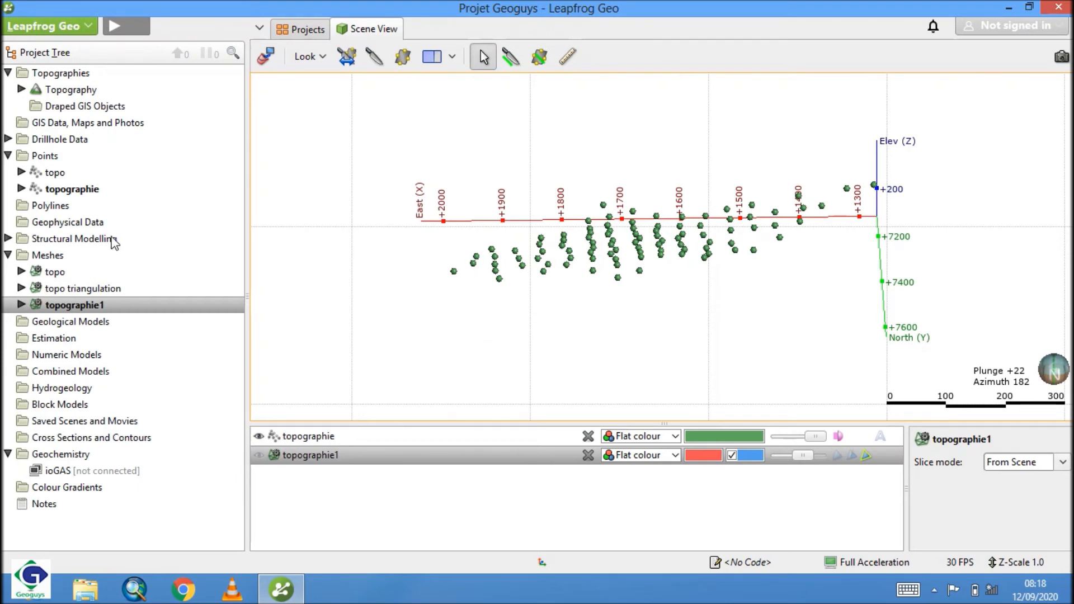
pyautogui.click(47, 256)
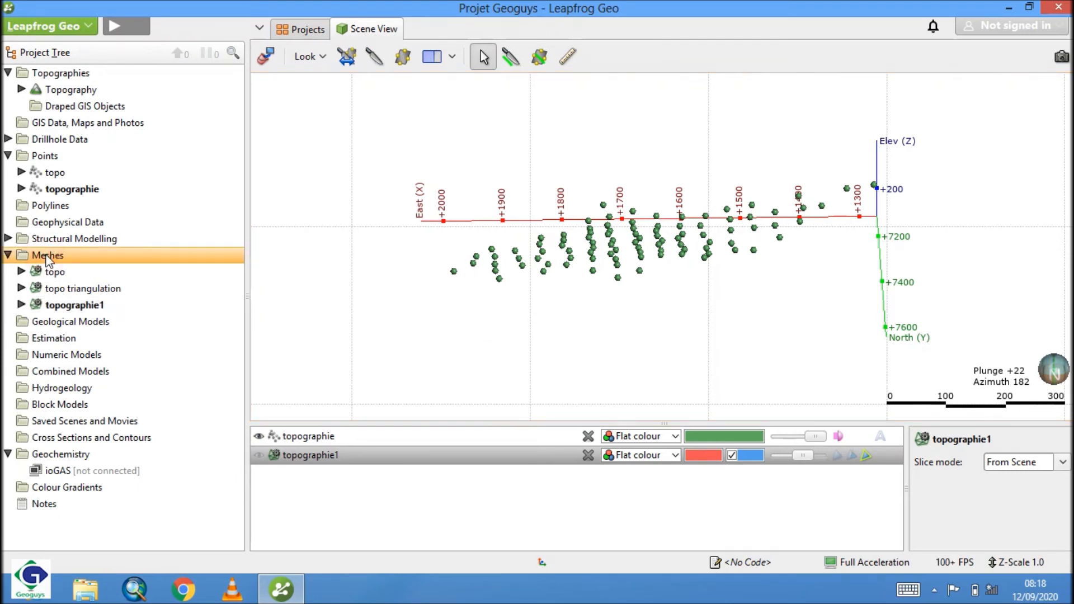
pyautogui.rightClick(47, 259)
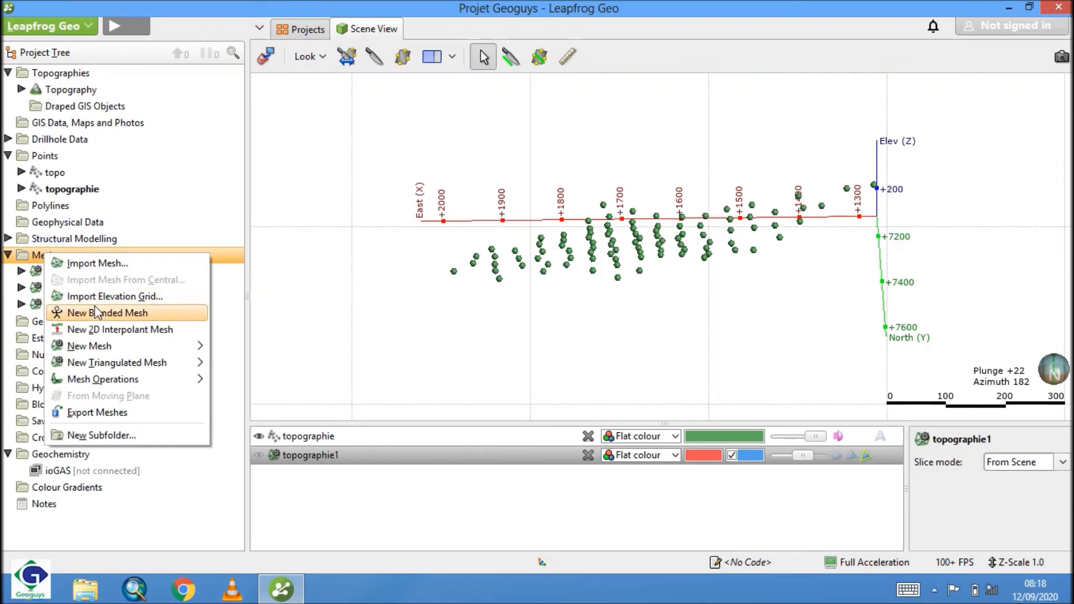
pyautogui.moveTo(131, 368)
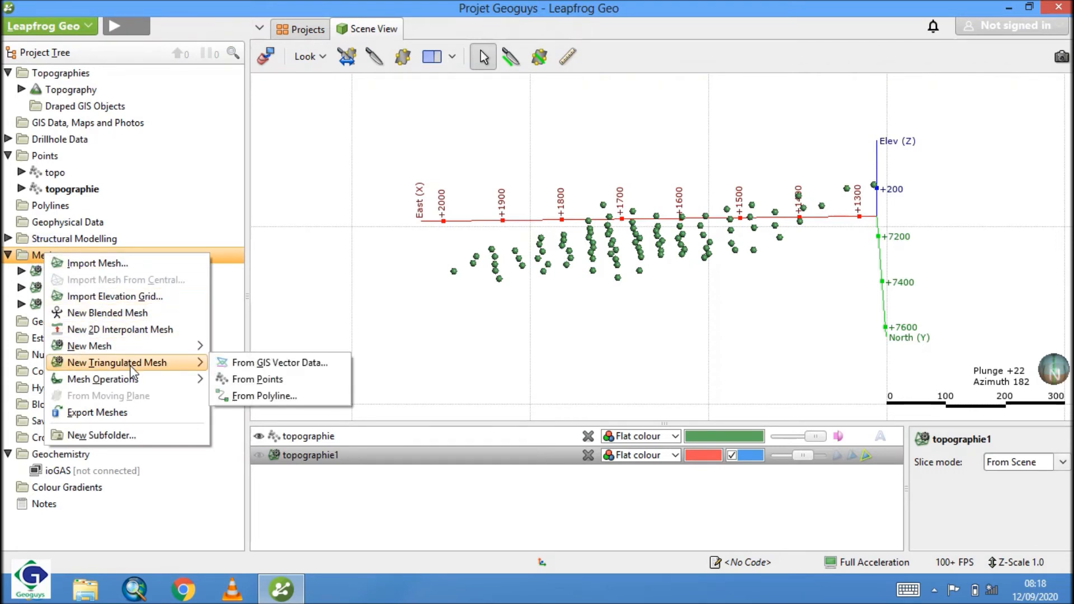
pyautogui.click(235, 384)
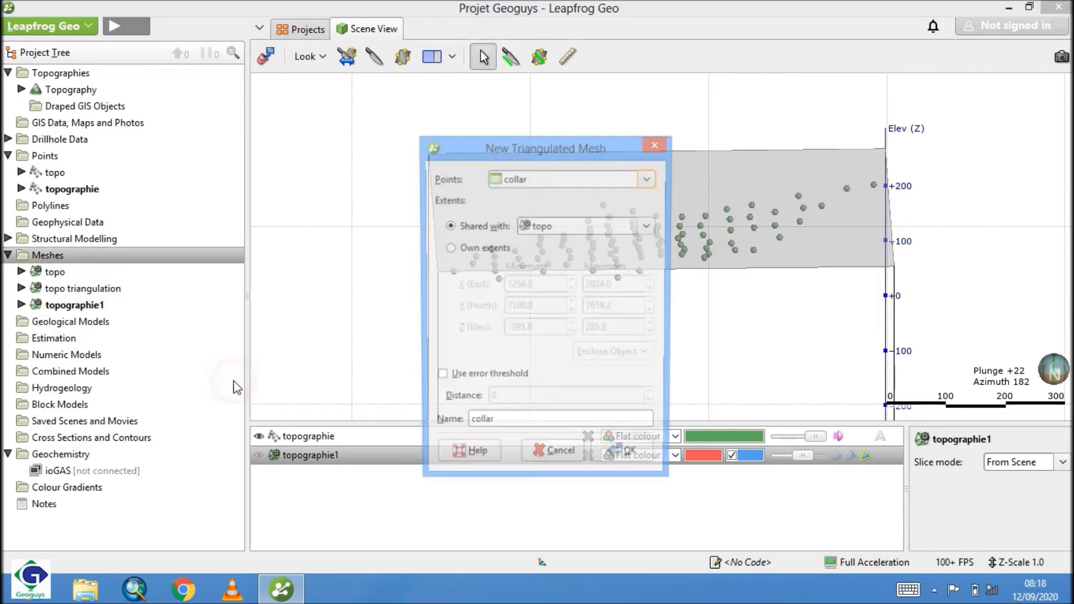
pyautogui.click(649, 178)
pyautogui.click(576, 282)
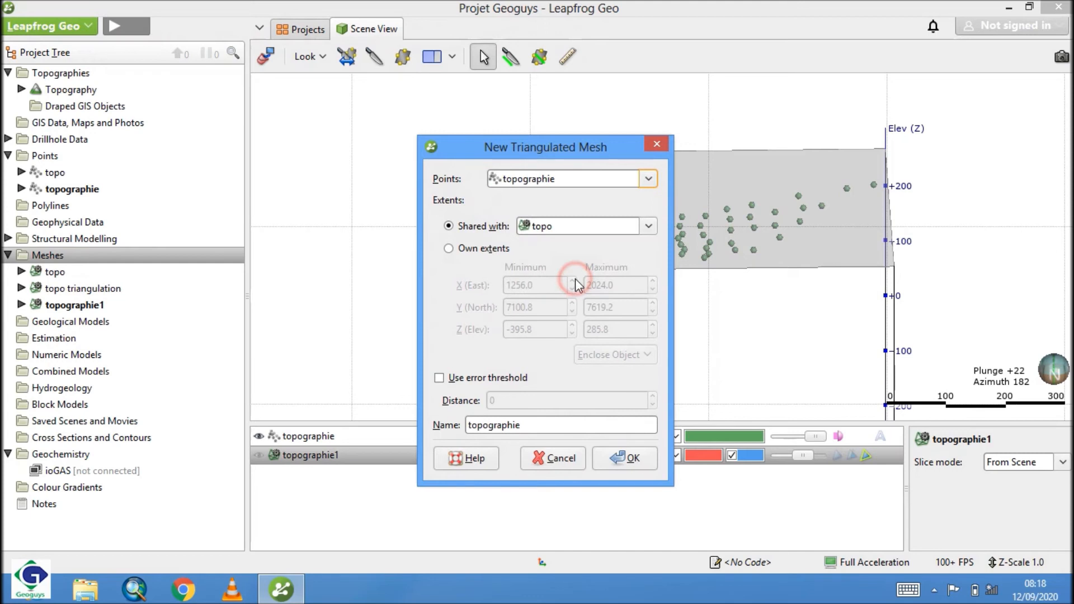
# Step: Give the triangulated mesh its own extents enclosing the topographie points and create it with the name topographie2
pyautogui.click(648, 226)
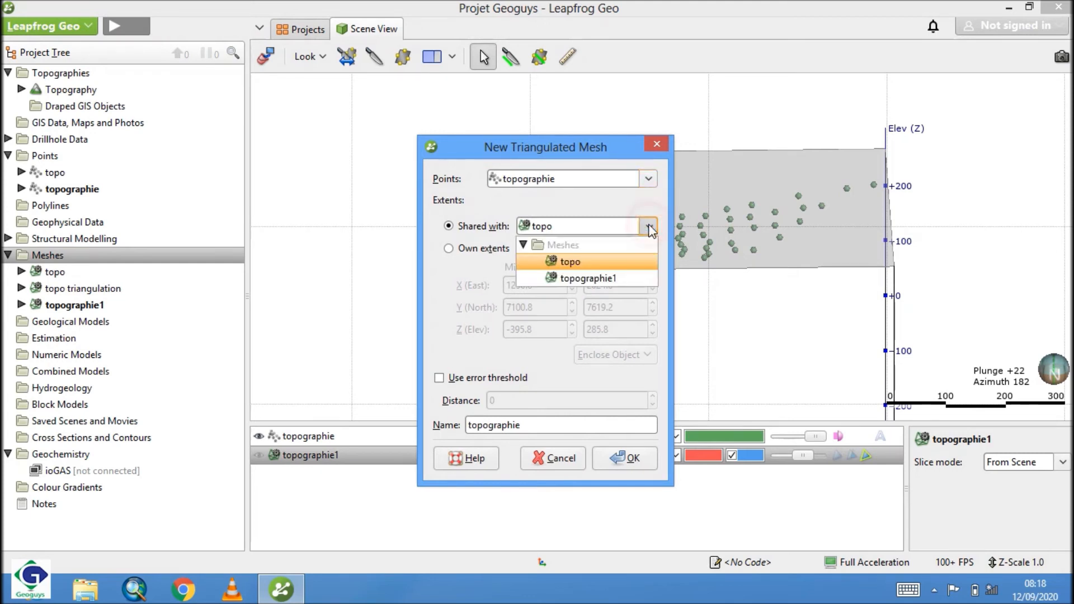
pyautogui.click(649, 226)
pyautogui.click(649, 227)
pyautogui.click(649, 227)
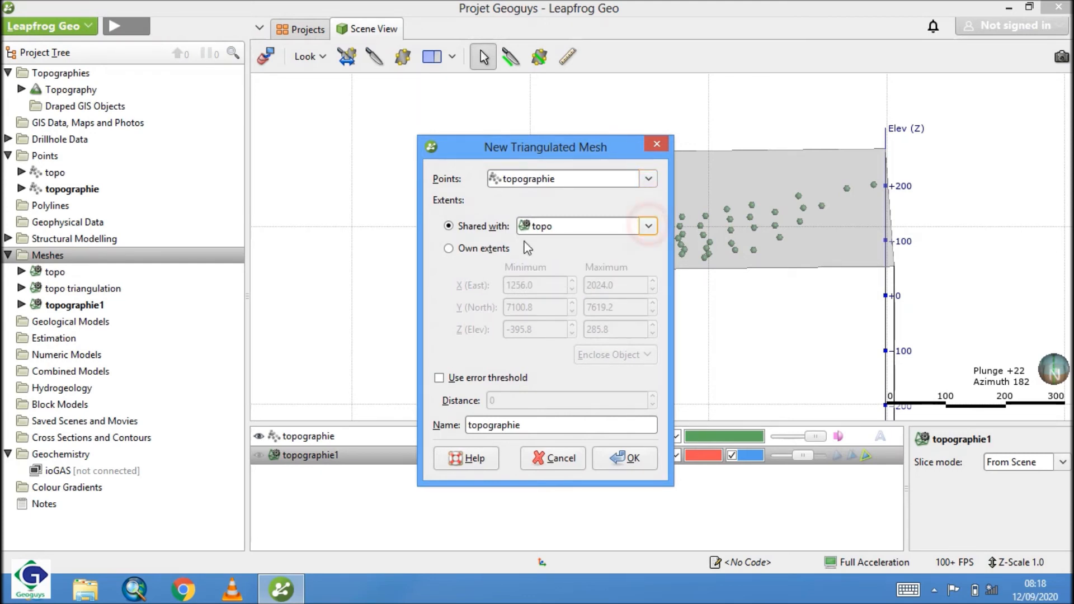
pyautogui.click(449, 250)
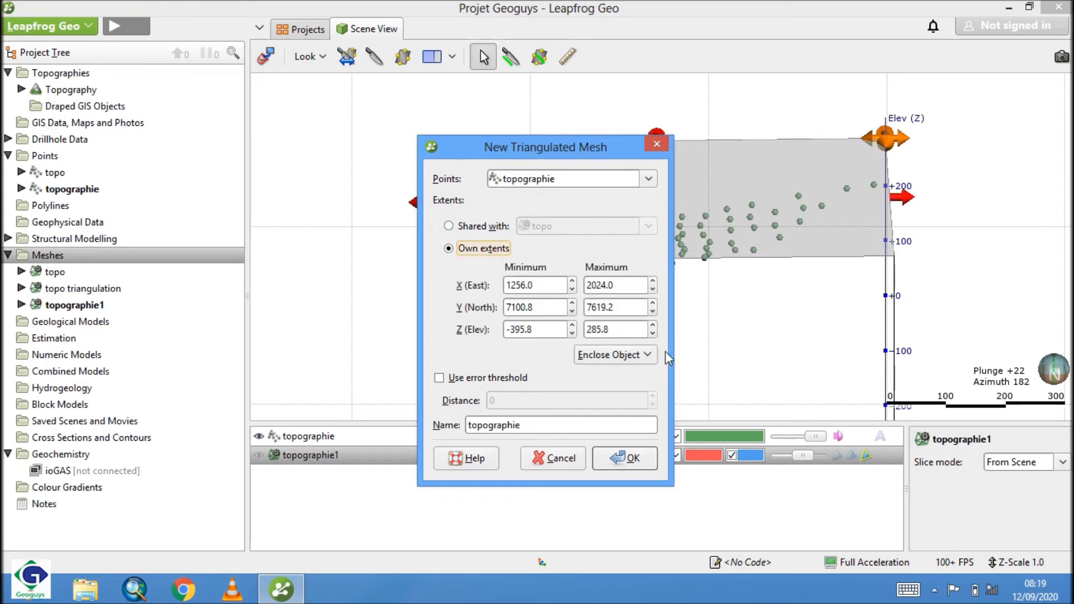
pyautogui.click(637, 354)
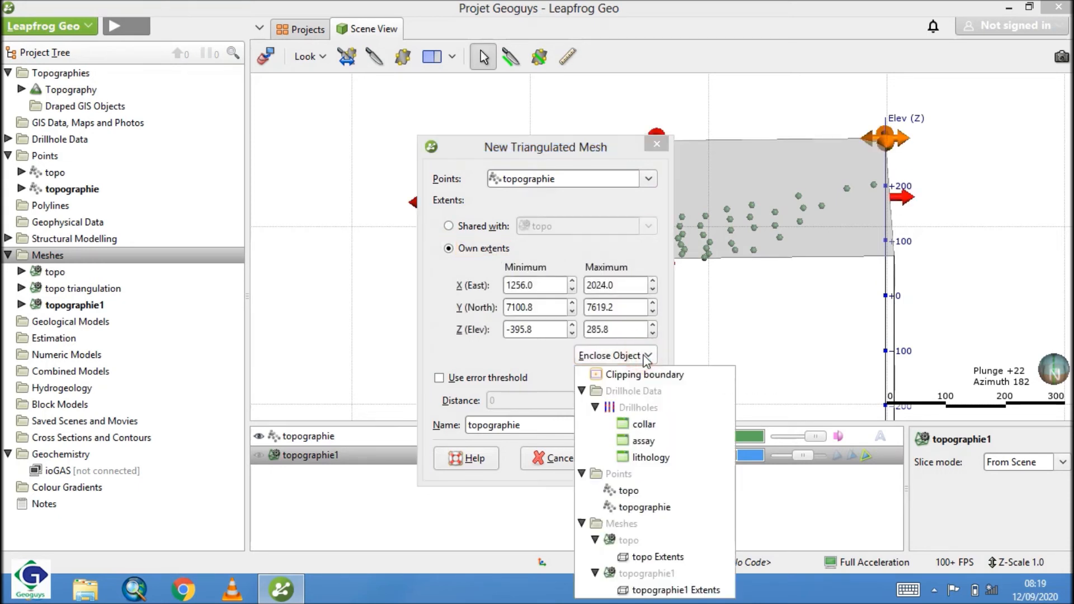
pyautogui.click(637, 507)
pyautogui.click(540, 428)
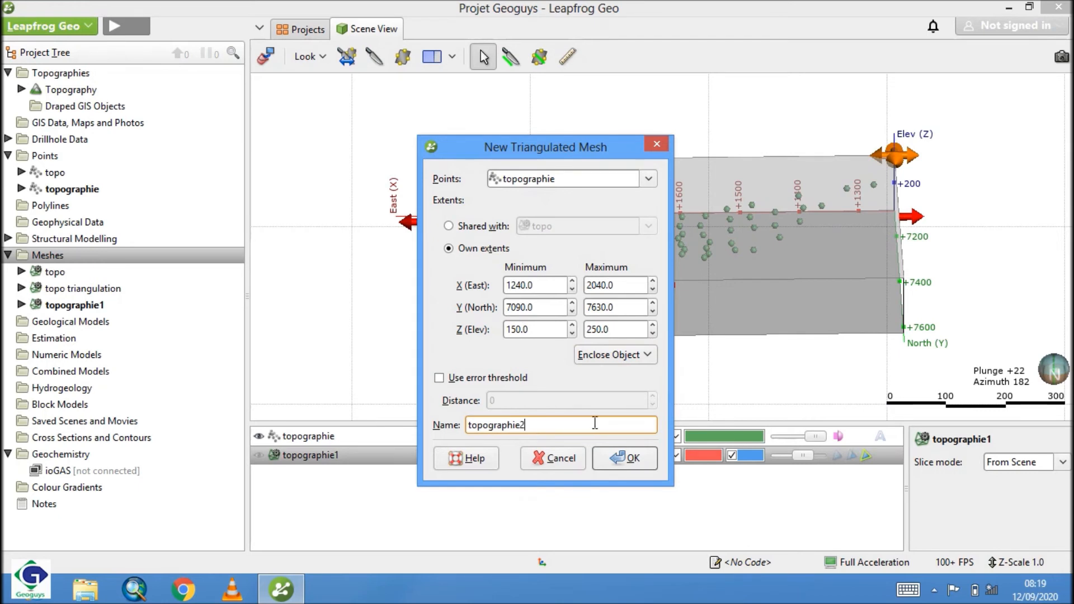
pyautogui.click(633, 458)
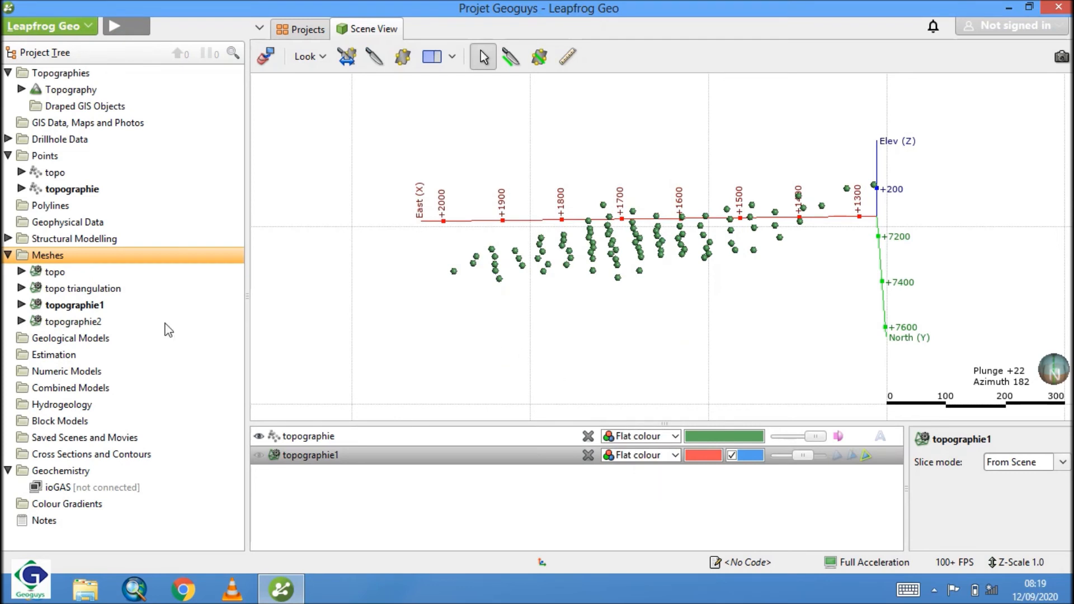
# Step: Display the topographie2 mesh in the scene with the points and inspect it from above
pyautogui.click(73, 321)
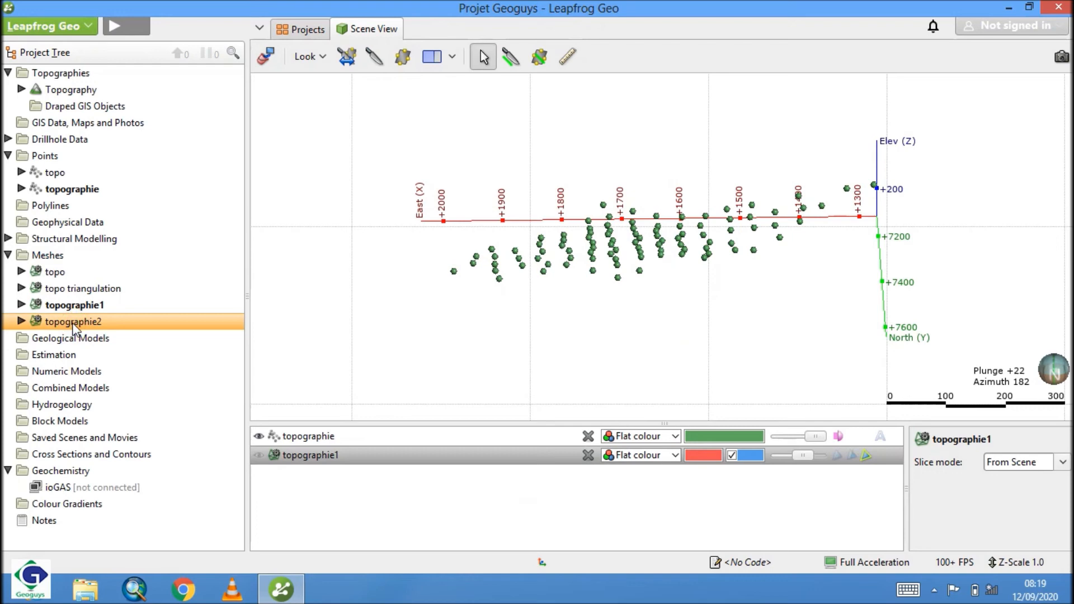
pyautogui.moveTo(73, 323); pyautogui.dragTo(469, 267)
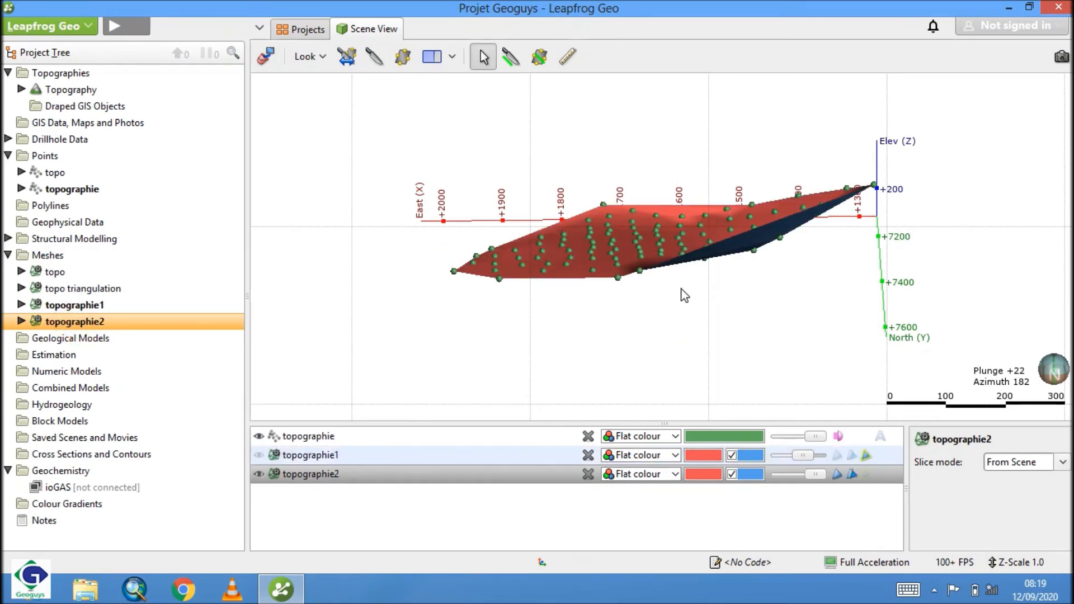
pyautogui.moveTo(759, 296); pyautogui.dragTo(611, 399)
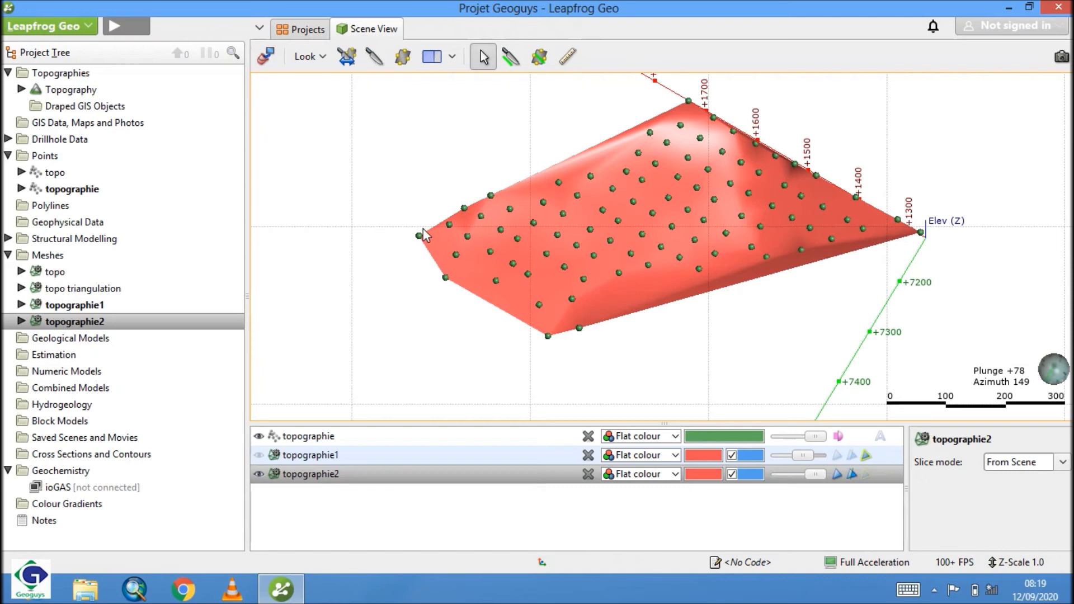
# Step: Show the triangle edges of the topographie2 mesh, hide its faces and inspect the wireframe against the points
pyautogui.click(866, 481)
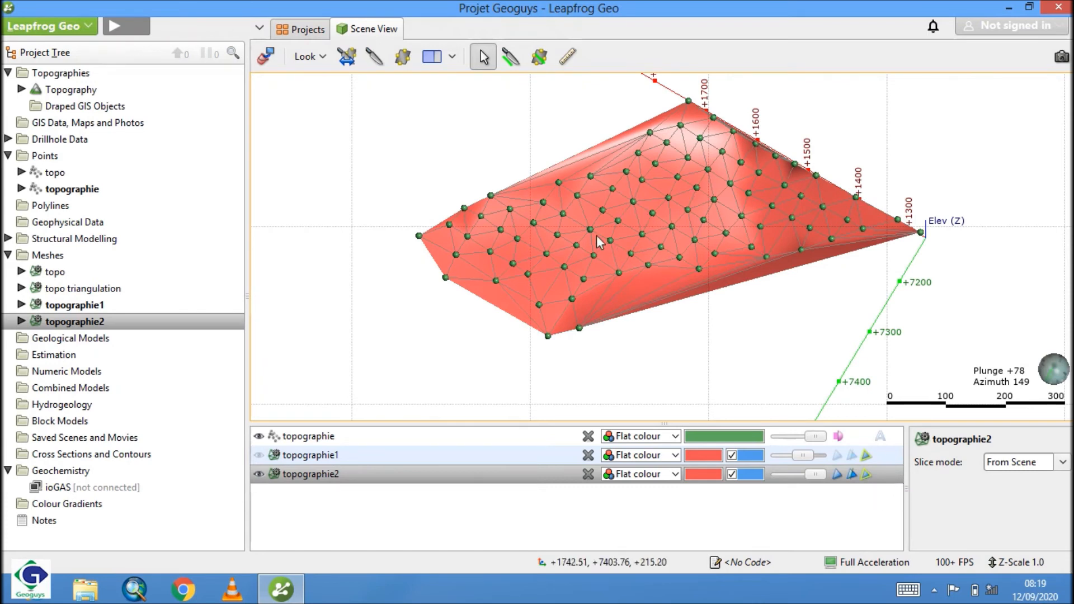
pyautogui.click(852, 475)
pyautogui.click(838, 475)
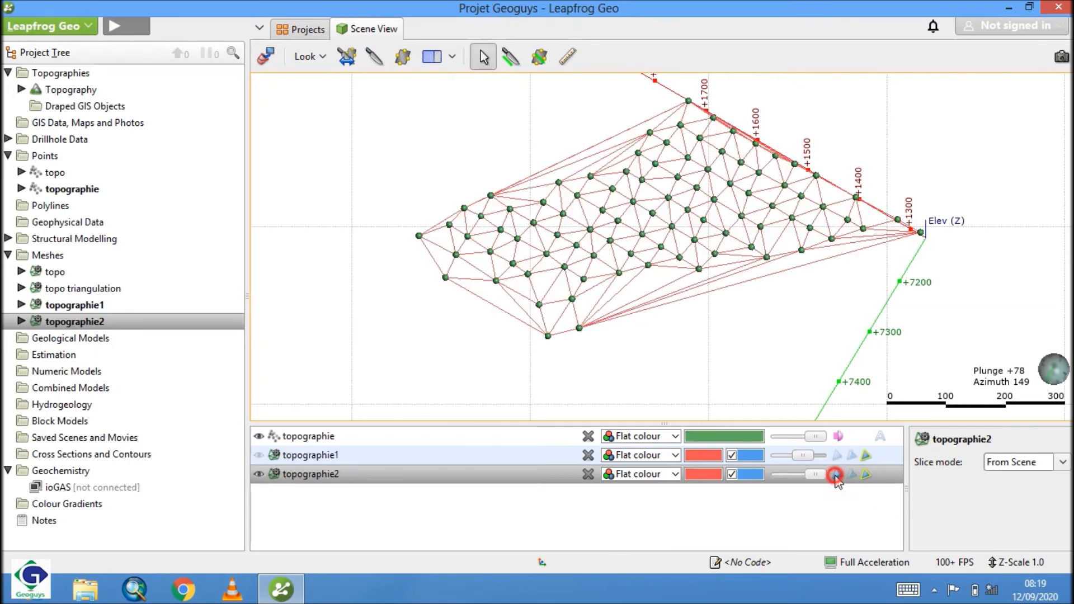
pyautogui.moveTo(784, 276); pyautogui.dragTo(908, 266)
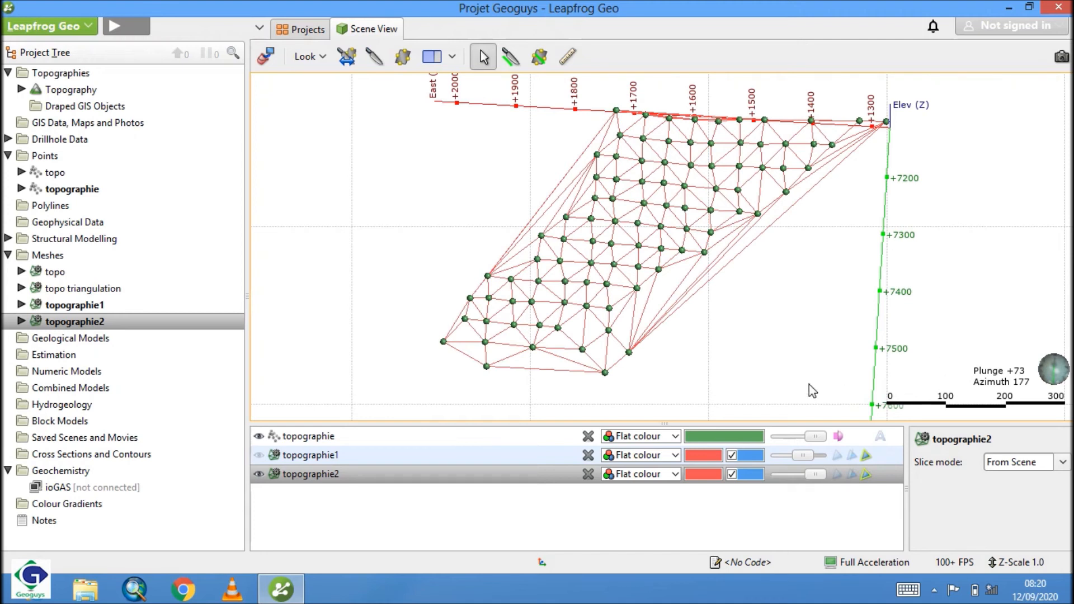
# Step: Hide the topographie2 mesh, display the topographie1 wireframe instead and inspect it from several angles
pyautogui.click(258, 474)
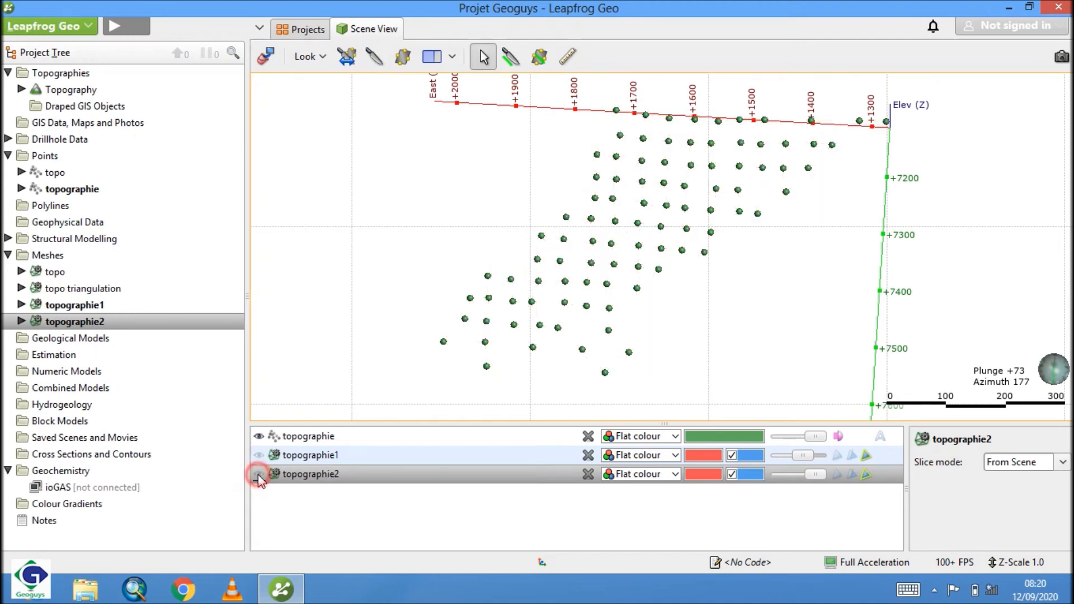
pyautogui.click(258, 455)
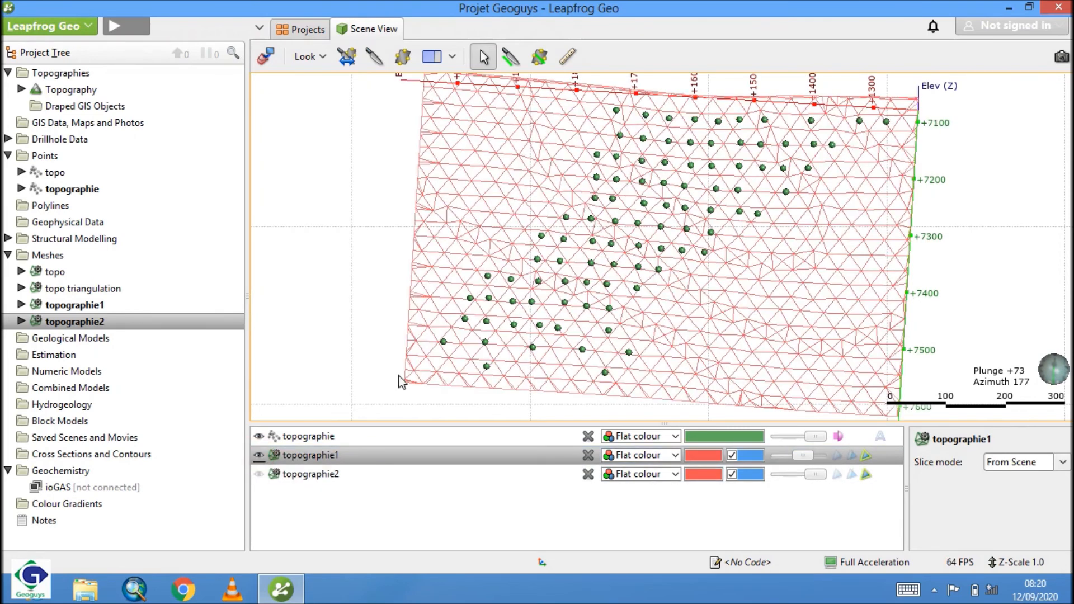
pyautogui.moveTo(627, 364); pyautogui.dragTo(451, 277)
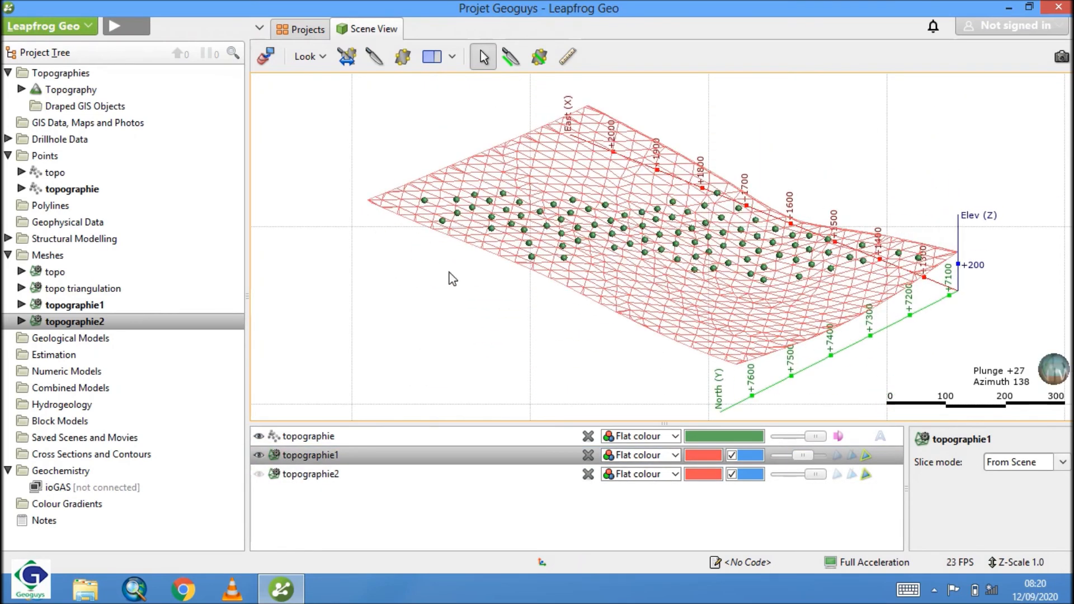
pyautogui.moveTo(752, 300); pyautogui.dragTo(706, 307)
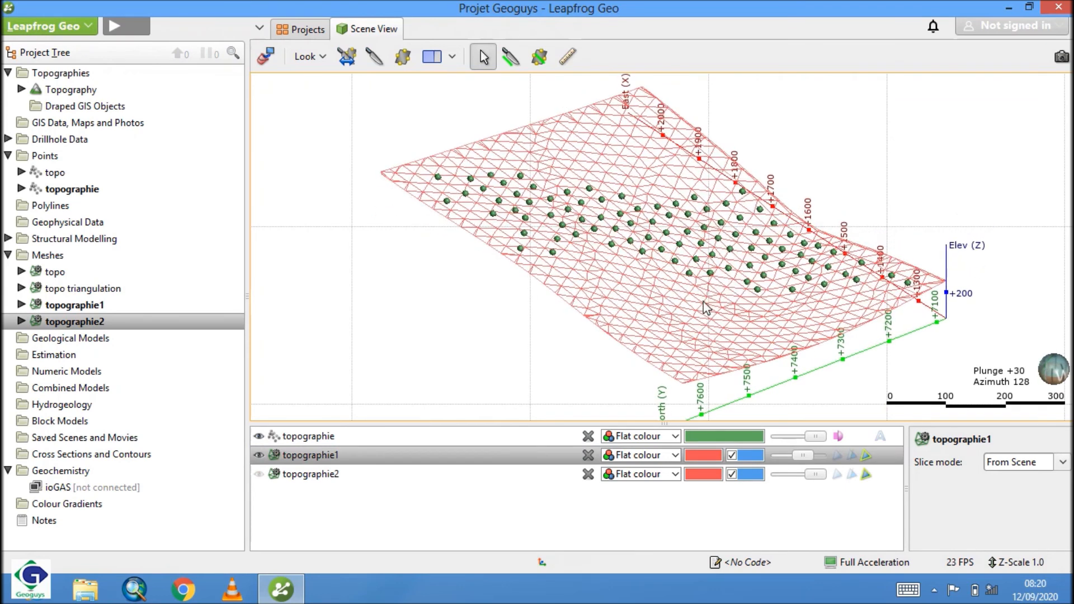
# Step: Show the topographie1 mesh's faces with smooth shading, make it fully opaque and inspect the surface
pyautogui.click(836, 455)
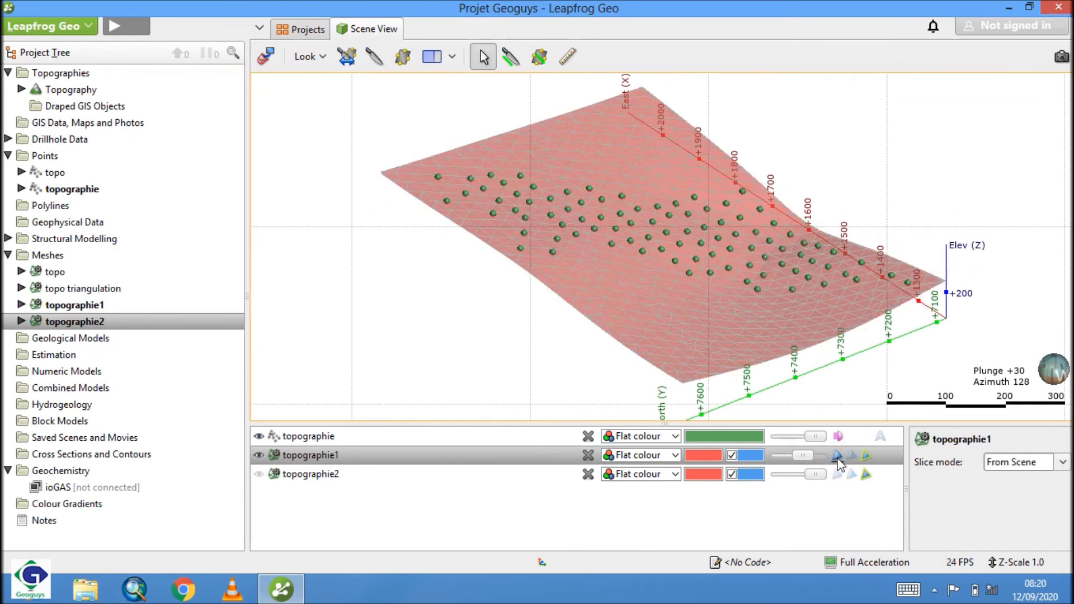
pyautogui.click(852, 455)
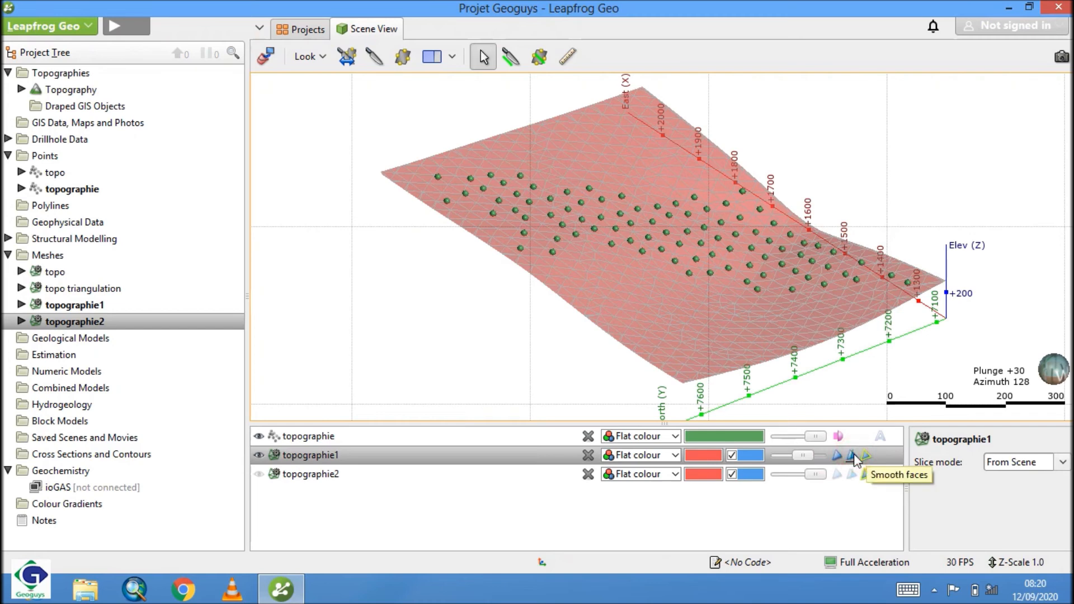
pyautogui.click(849, 340)
pyautogui.moveTo(849, 340); pyautogui.dragTo(782, 327)
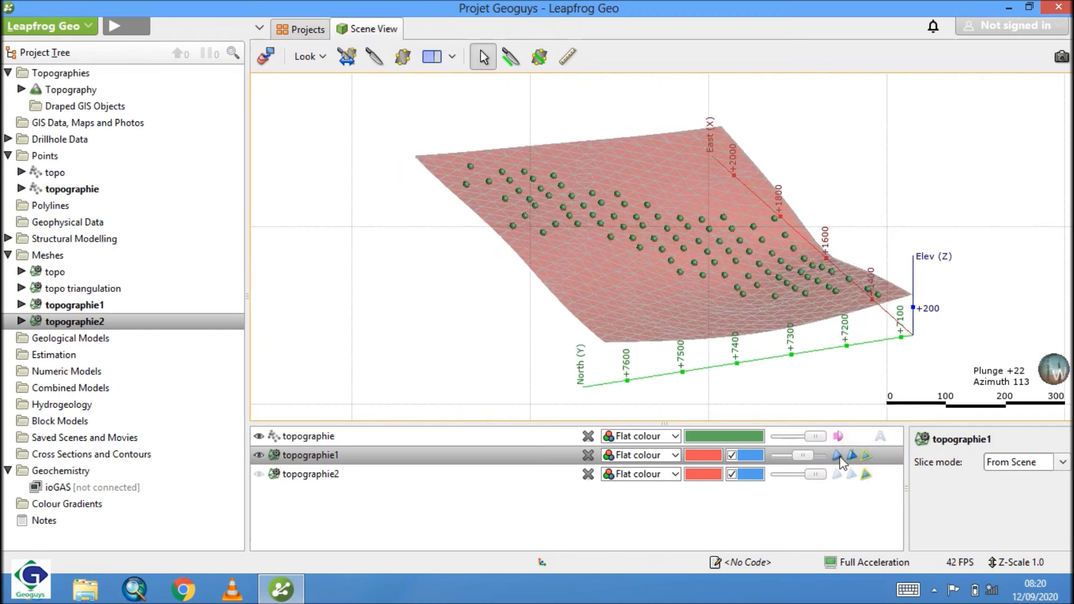
pyautogui.moveTo(810, 454); pyautogui.dragTo(819, 461)
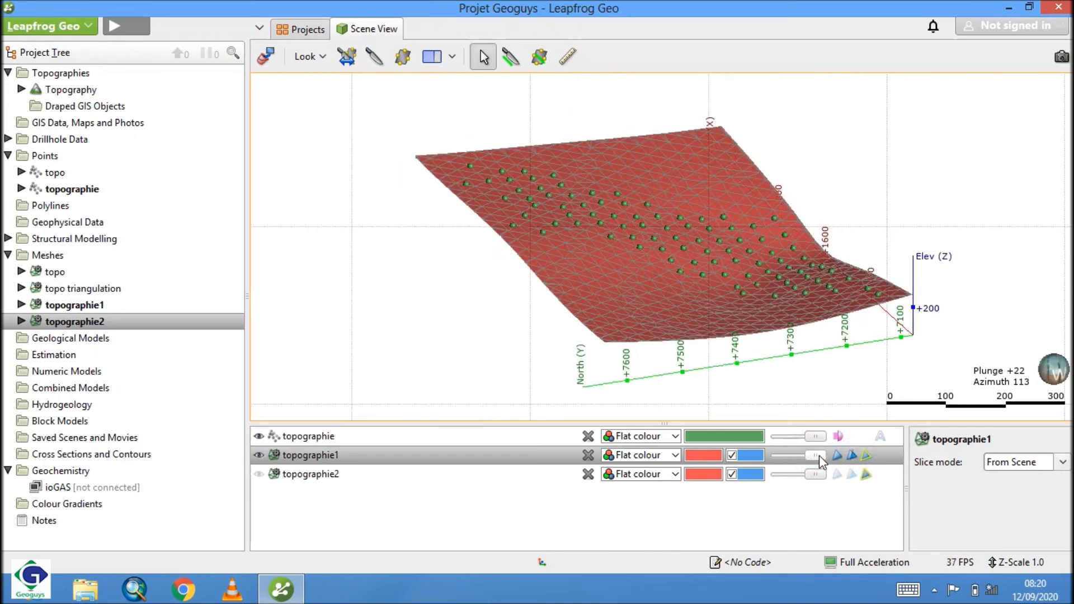
pyautogui.moveTo(882, 304); pyautogui.dragTo(626, 306)
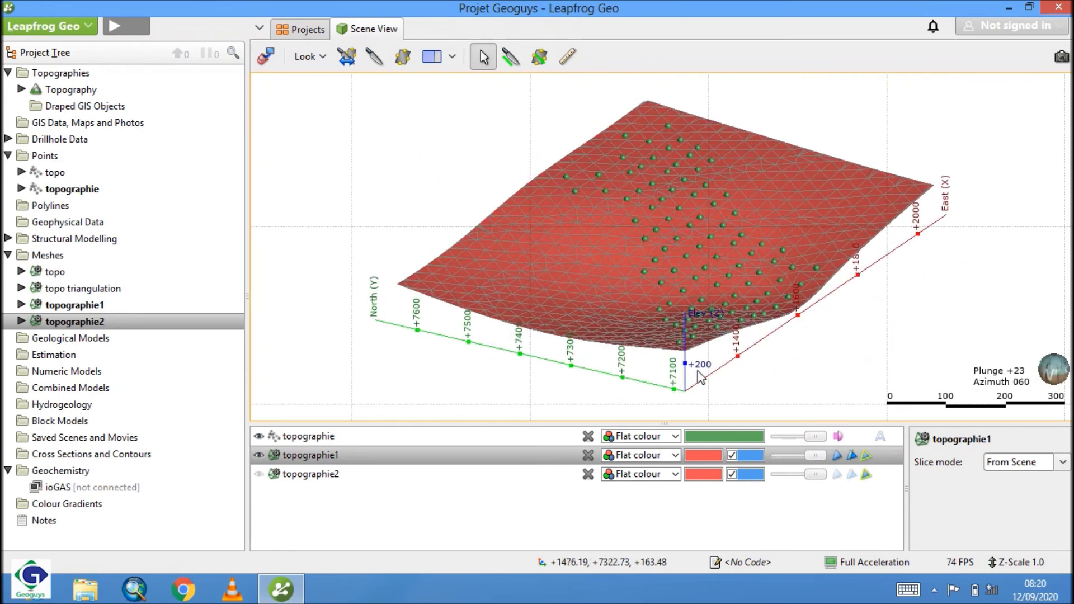
# Step: Try several front colours for the topographie1 mesh, settle on gray93 sampled from the screen, and inspect the recoloured surface
pyautogui.click(704, 454)
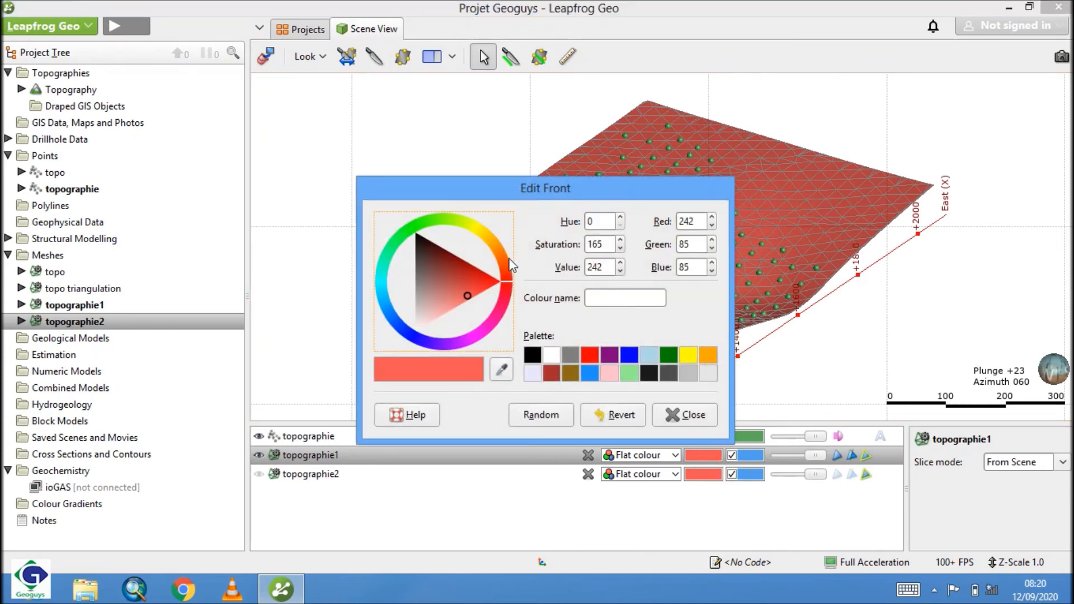
pyautogui.click(418, 226)
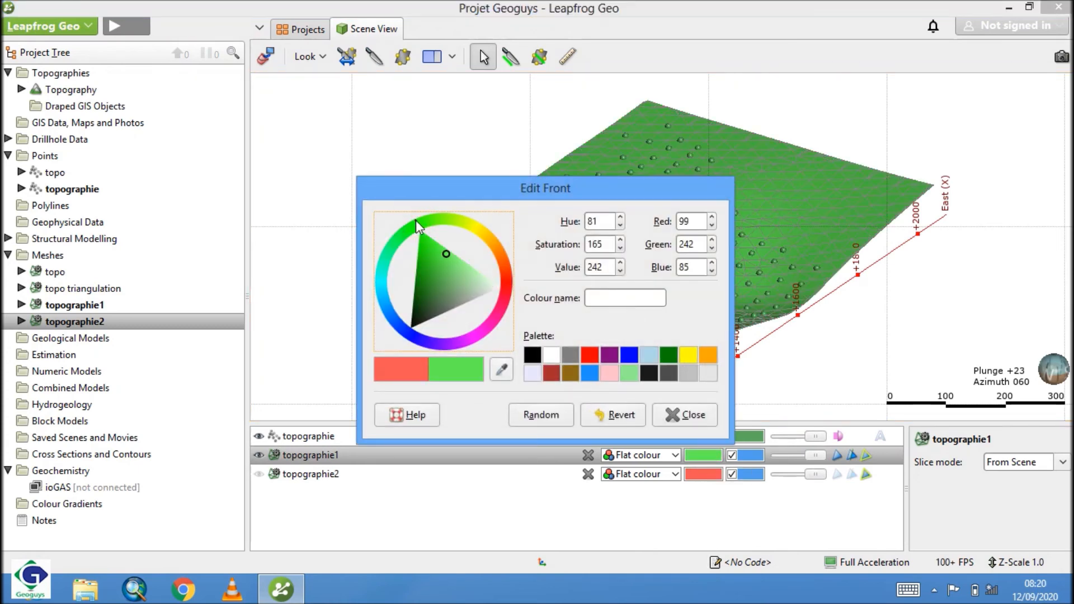
pyautogui.click(415, 220)
pyautogui.click(380, 292)
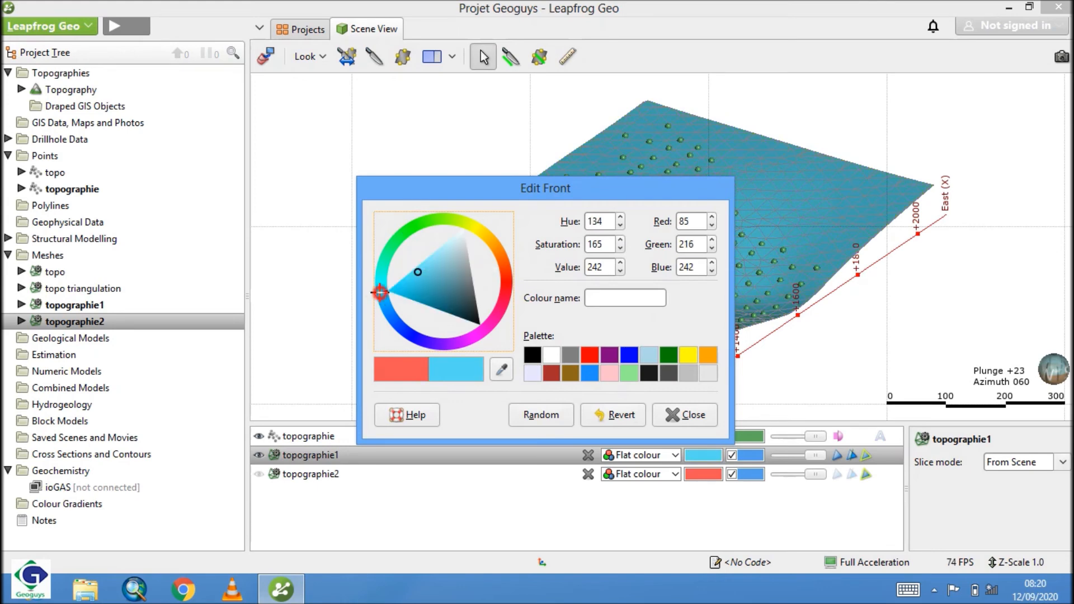
pyautogui.click(435, 339)
pyautogui.click(478, 336)
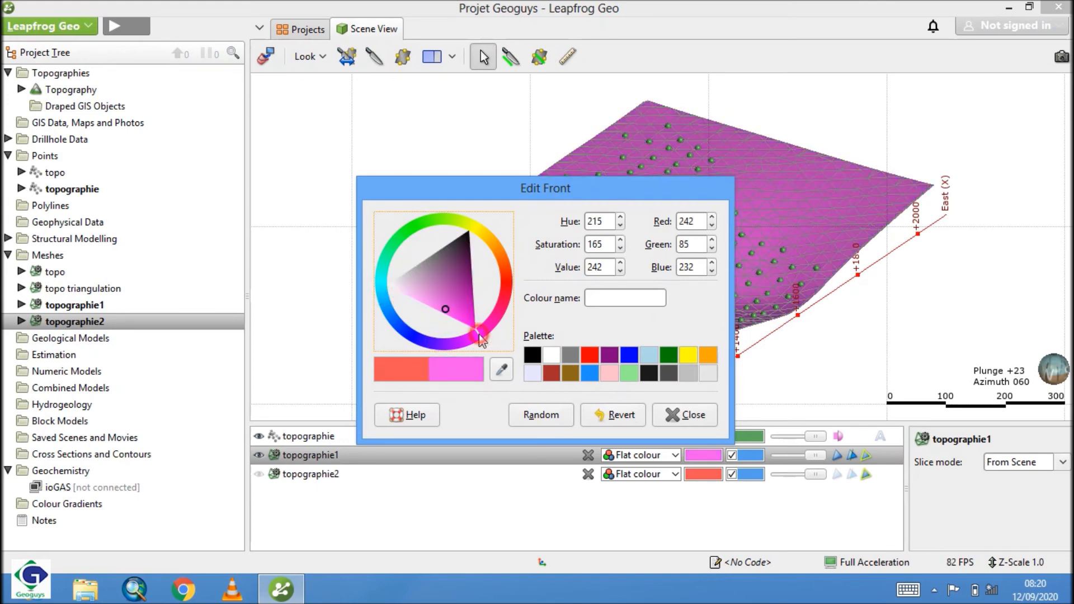
pyautogui.click(610, 355)
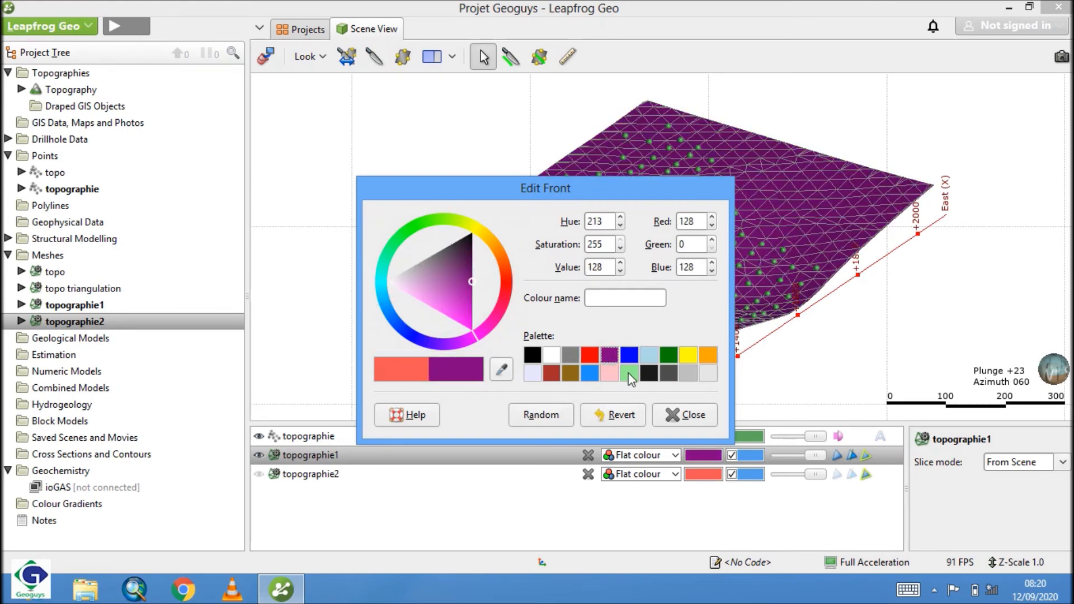
pyautogui.click(629, 373)
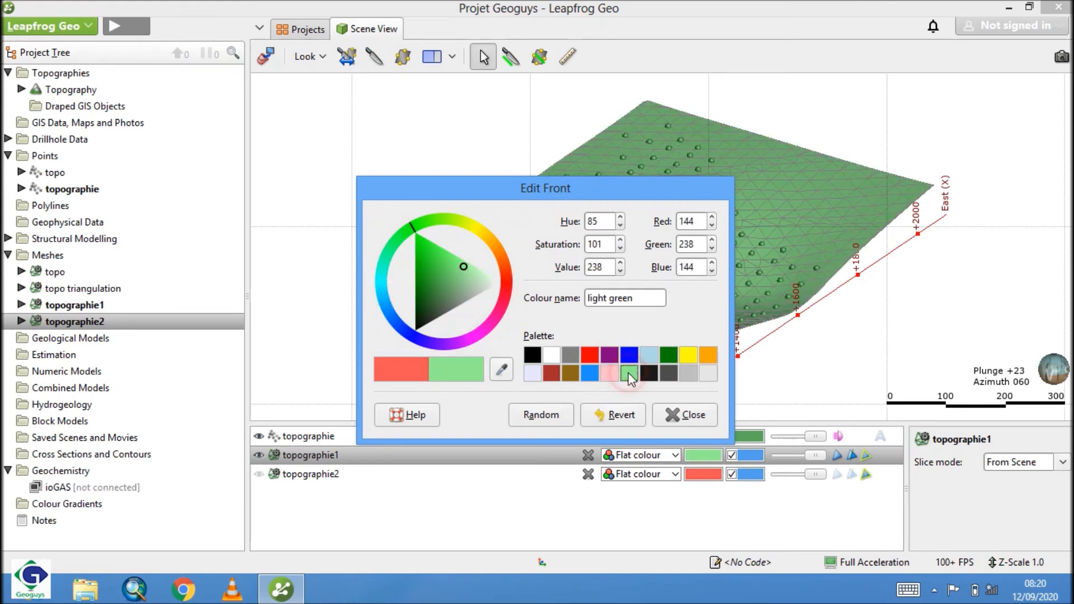
pyautogui.click(501, 372)
pyautogui.click(764, 29)
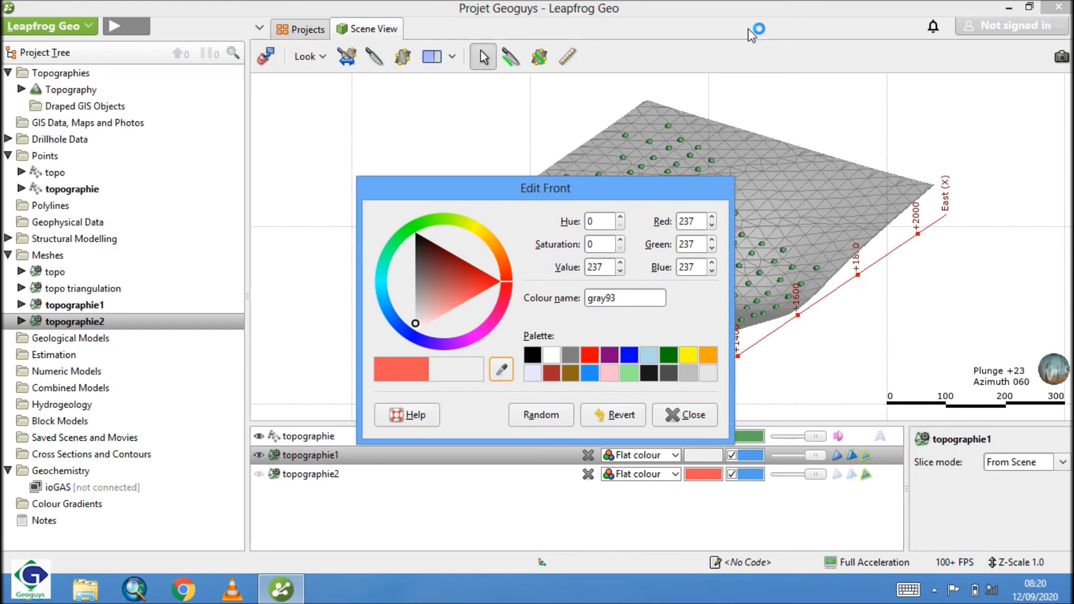
pyautogui.click(680, 415)
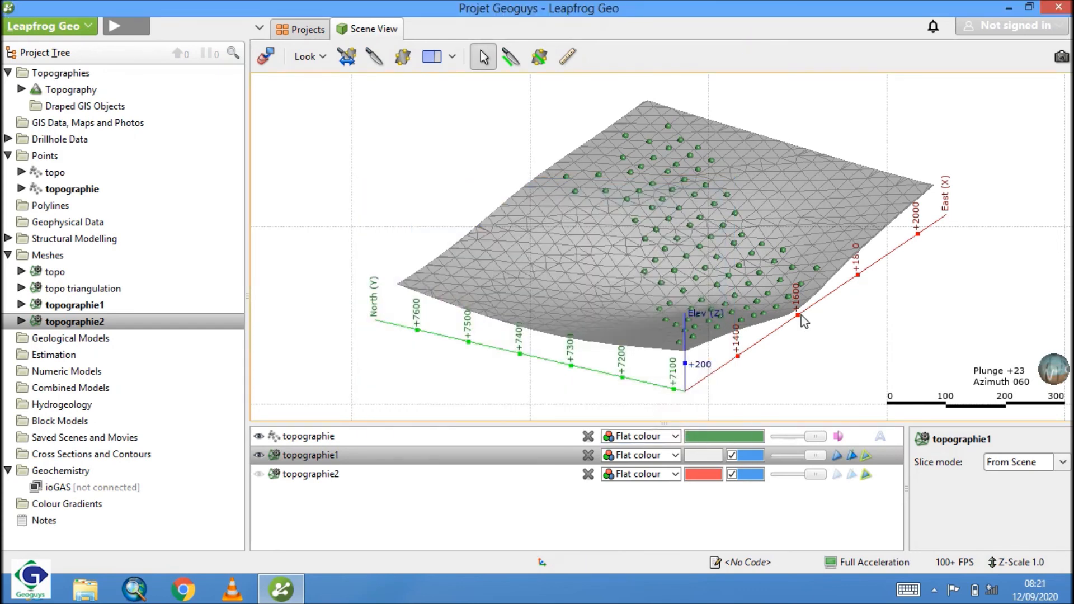
pyautogui.moveTo(800, 317); pyautogui.dragTo(571, 312)
pyautogui.moveTo(573, 286); pyautogui.dragTo(334, 330)
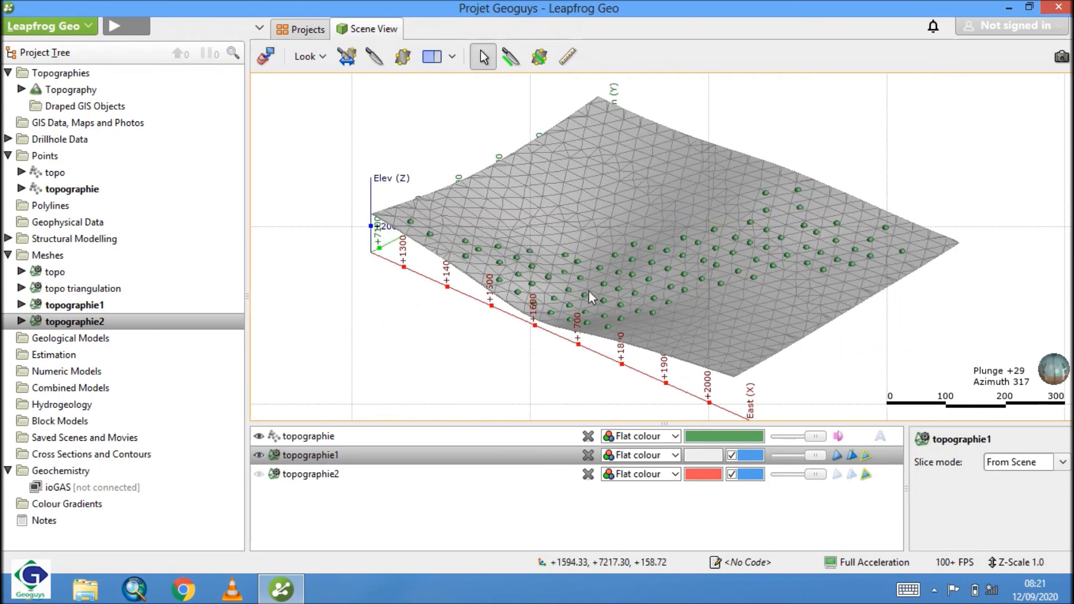